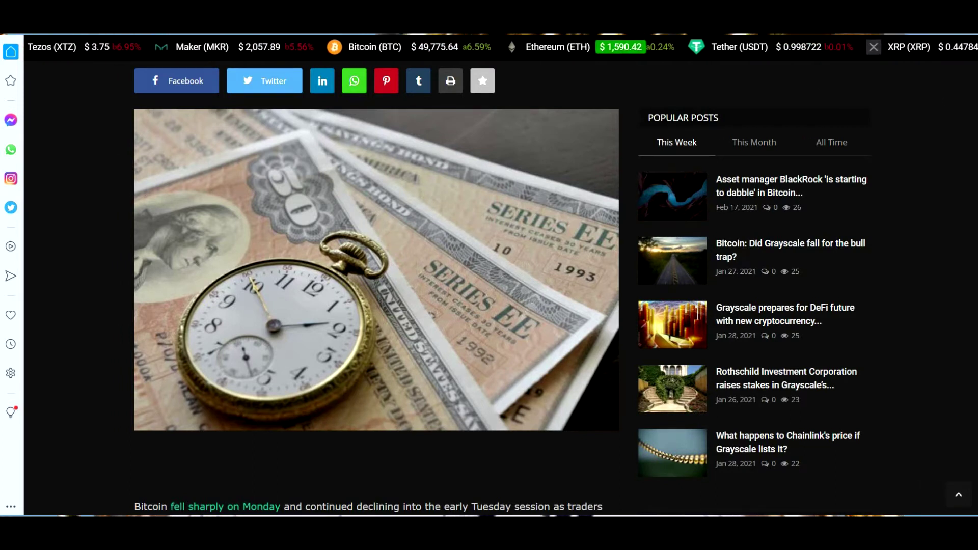
{"action": "scroll", "coordinate": [964, 191], "scroll_direction": "up", "scroll_amount": 1}
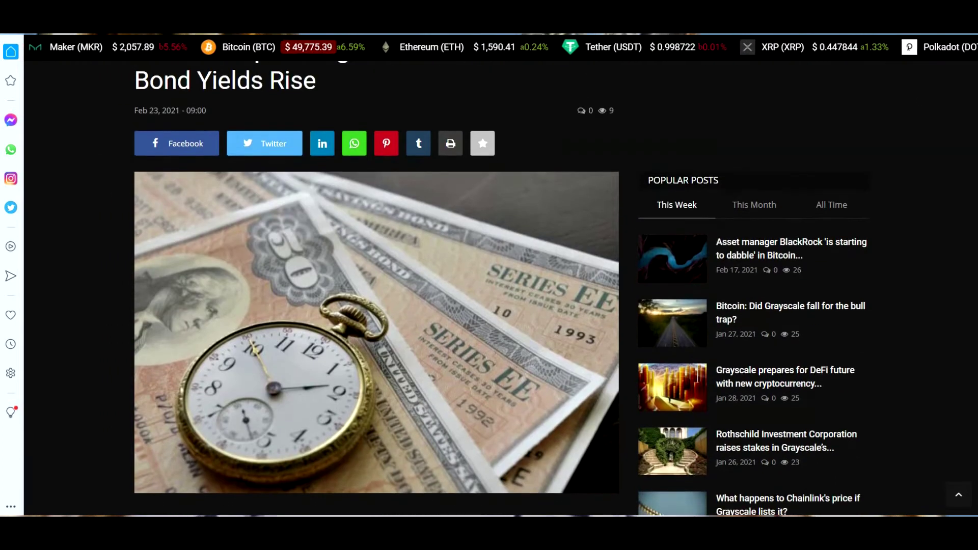
{"action": "scroll", "coordinate": [965, 191], "scroll_direction": "down", "scroll_amount": 5}
{"action": "scroll", "coordinate": [965, 190], "scroll_direction": "down", "scroll_amount": 3}
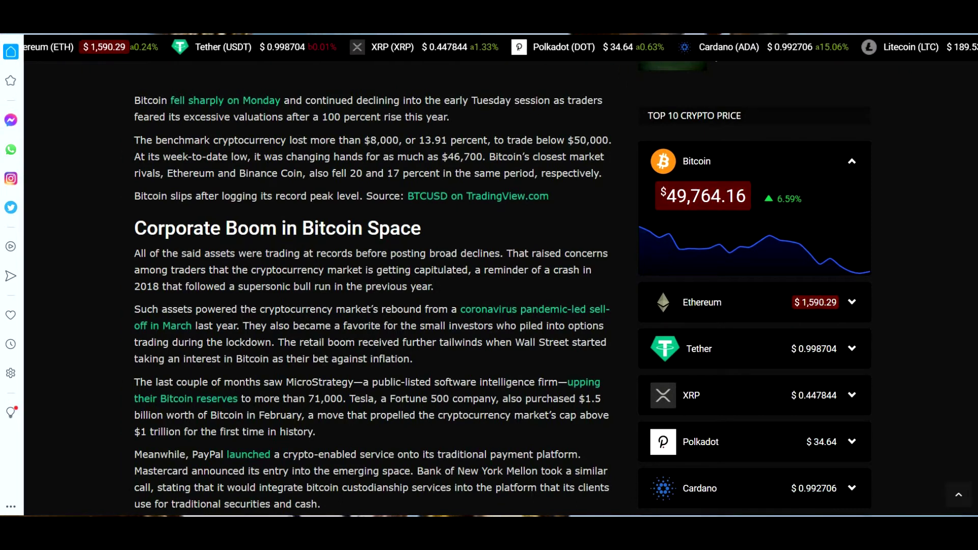
{"action": "scroll", "coordinate": [489, 287], "scroll_direction": "up", "scroll_amount": 3}
{"action": "scroll", "coordinate": [489, 287], "scroll_direction": "up", "scroll_amount": 2}
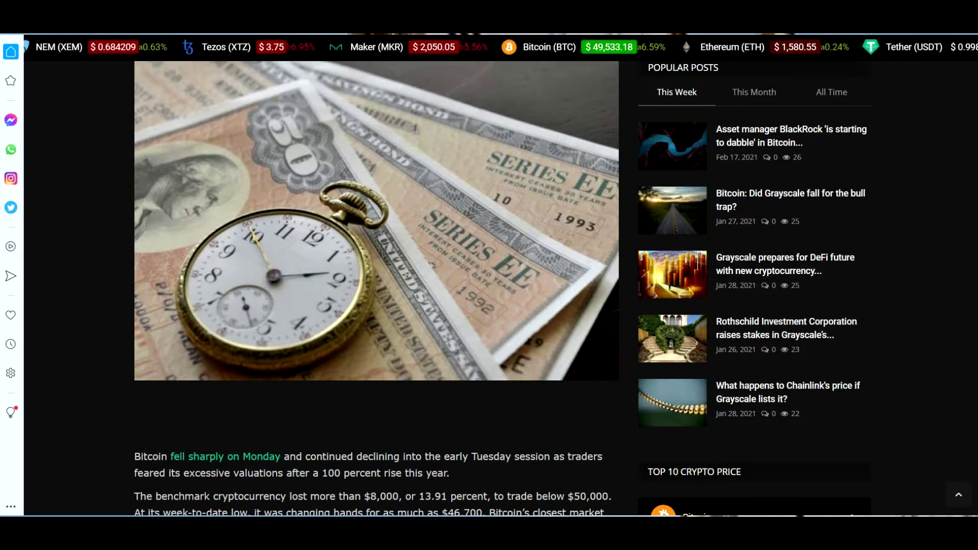
{"action": "scroll", "coordinate": [896, 282], "scroll_direction": "up", "scroll_amount": 1}
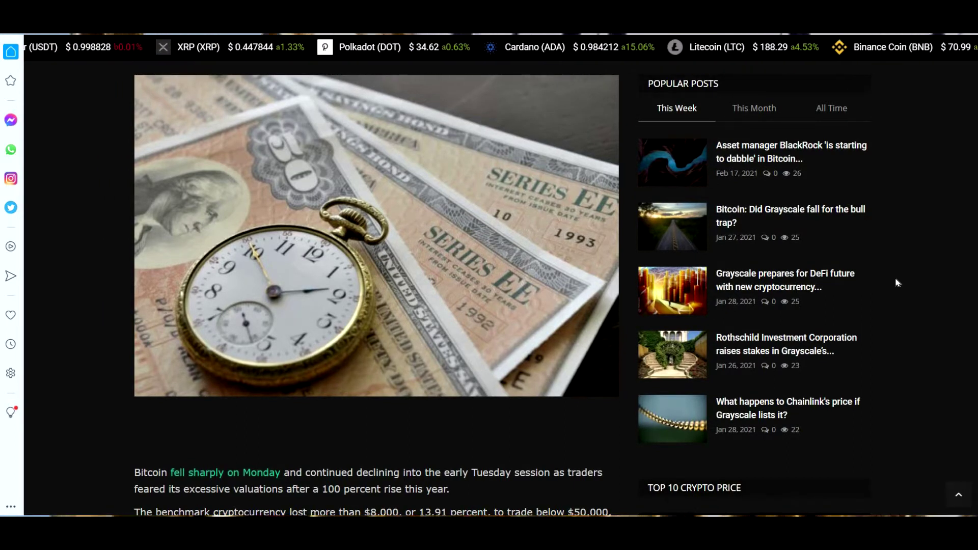
{"action": "scroll", "coordinate": [896, 282], "scroll_direction": "down", "scroll_amount": 1}
{"action": "scroll", "coordinate": [500, 332], "scroll_direction": "down", "scroll_amount": 2}
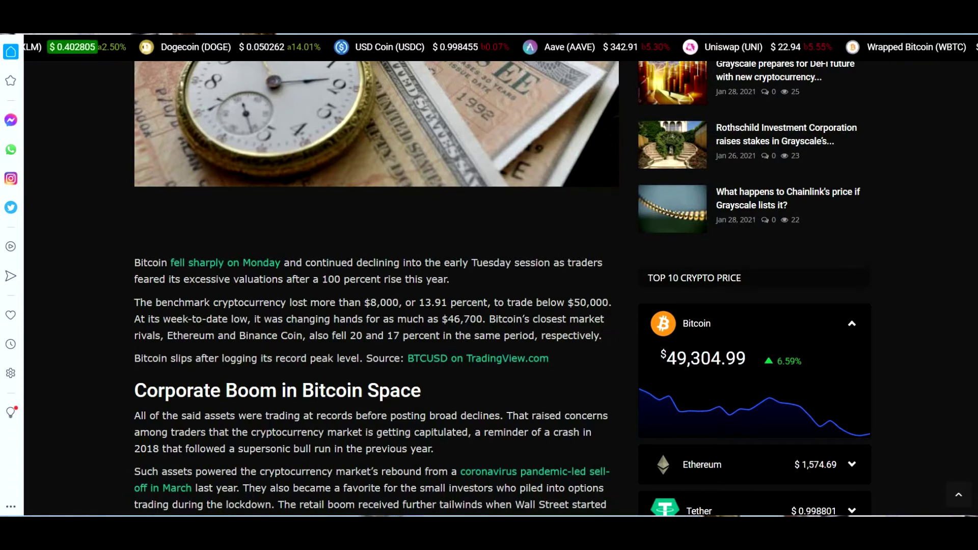
{"action": "scroll", "coordinate": [502, 296], "scroll_direction": "up", "scroll_amount": 3}
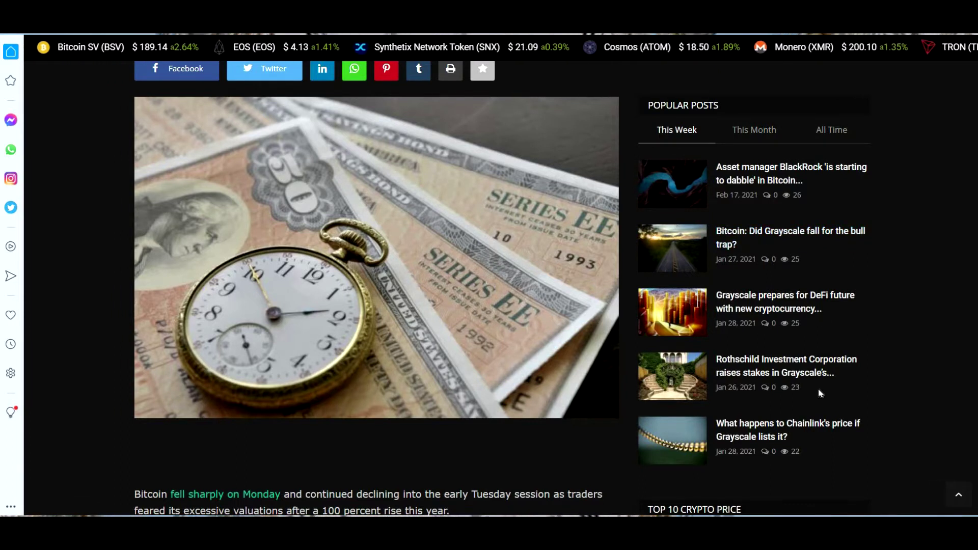
{"action": "scroll", "coordinate": [863, 351], "scroll_direction": "down", "scroll_amount": 3}
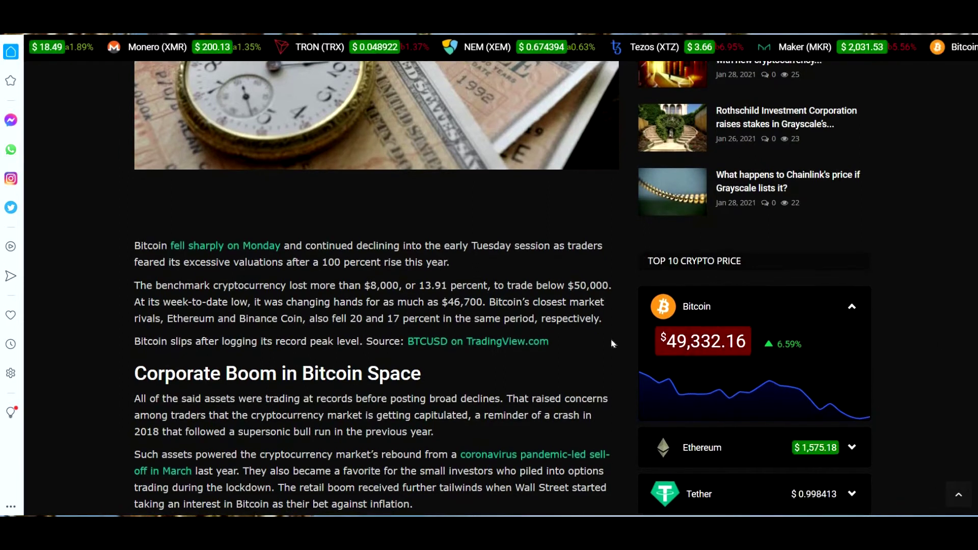
{"action": "scroll", "coordinate": [297, 247], "scroll_direction": "up", "scroll_amount": 1}
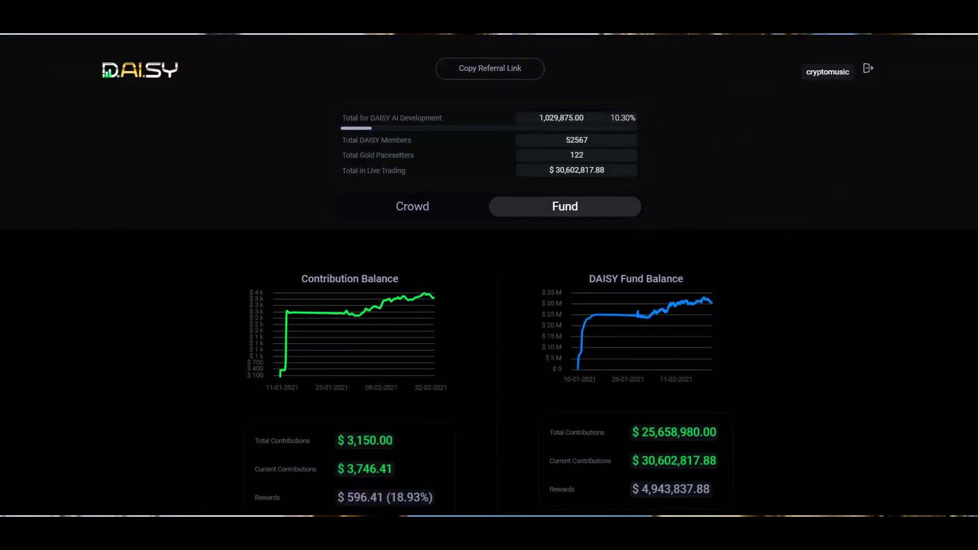
{"action": "scroll", "coordinate": [919, 268], "scroll_direction": "down", "scroll_amount": 1}
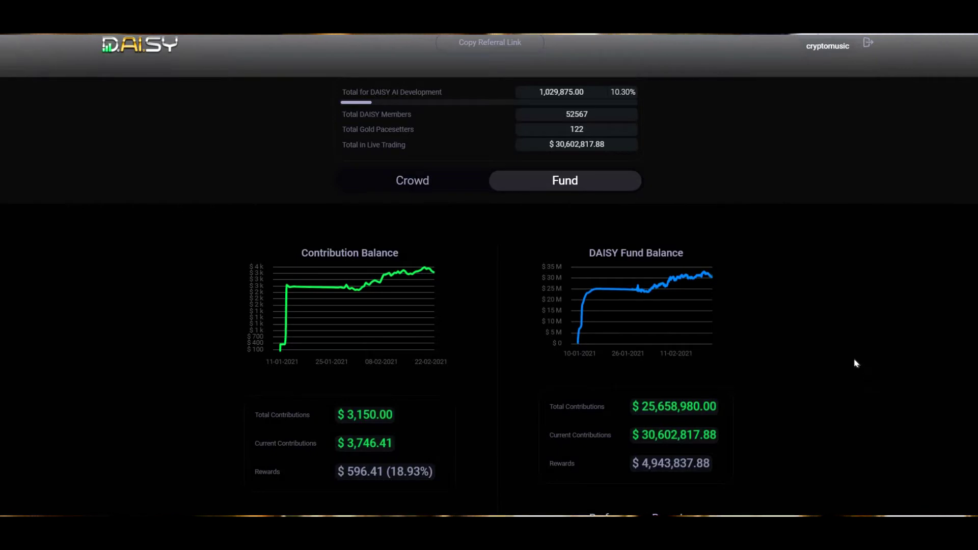
{"action": "scroll", "coordinate": [801, 257], "scroll_direction": "down", "scroll_amount": 3}
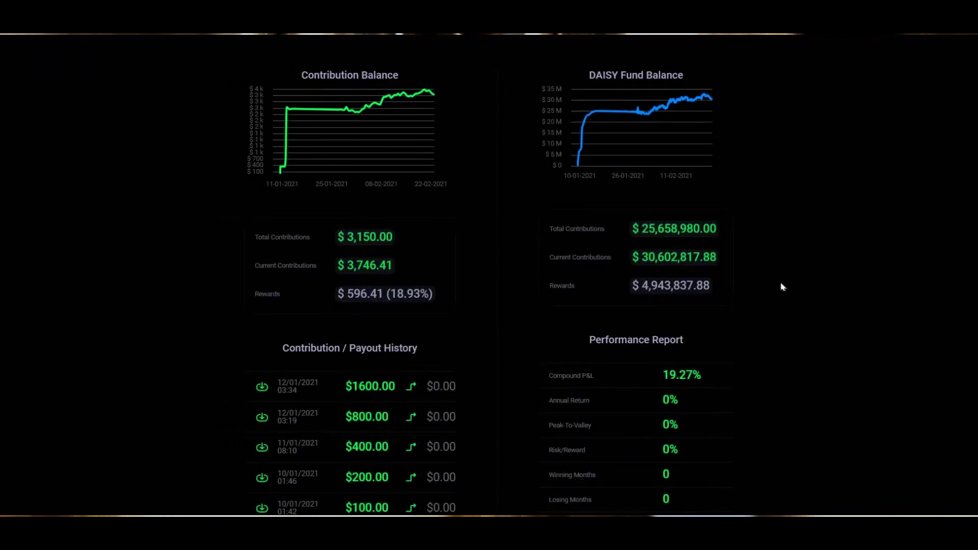
{"action": "scroll", "coordinate": [654, 307], "scroll_direction": "down", "scroll_amount": 2}
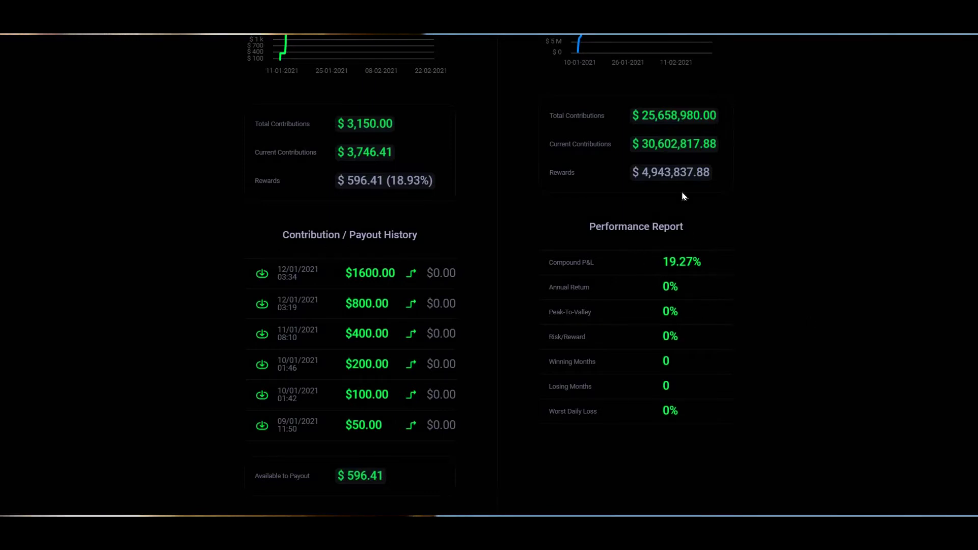
{"action": "scroll", "coordinate": [767, 229], "scroll_direction": "up", "scroll_amount": 2}
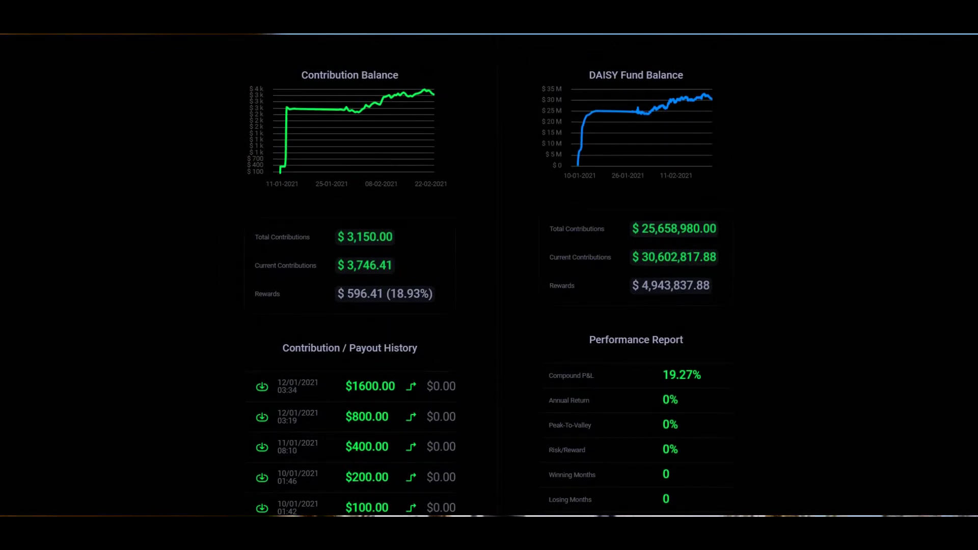
{"action": "scroll", "coordinate": [572, 275], "scroll_direction": "down", "scroll_amount": 1}
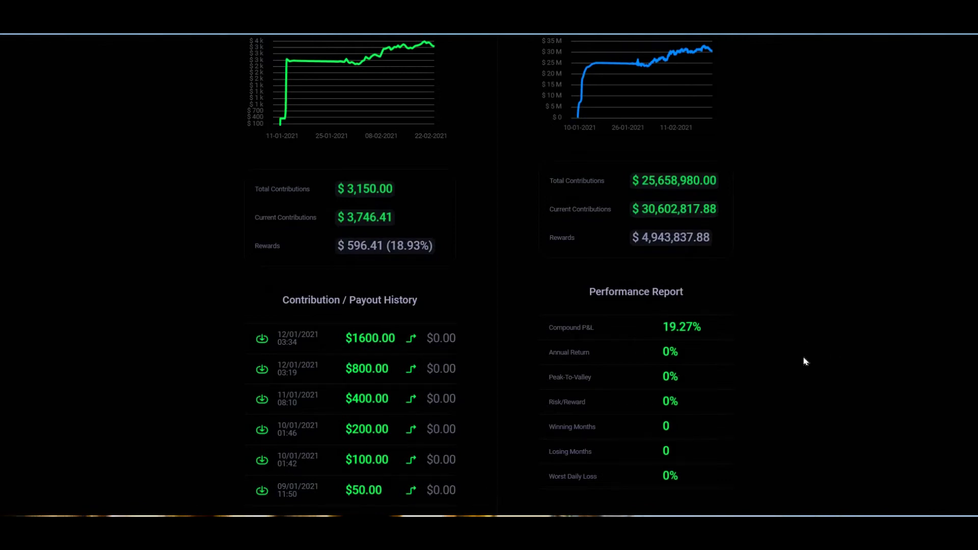
{"action": "scroll", "coordinate": [805, 361], "scroll_direction": "down", "scroll_amount": 1}
{"action": "scroll", "coordinate": [804, 362], "scroll_direction": "down", "scroll_amount": 2}
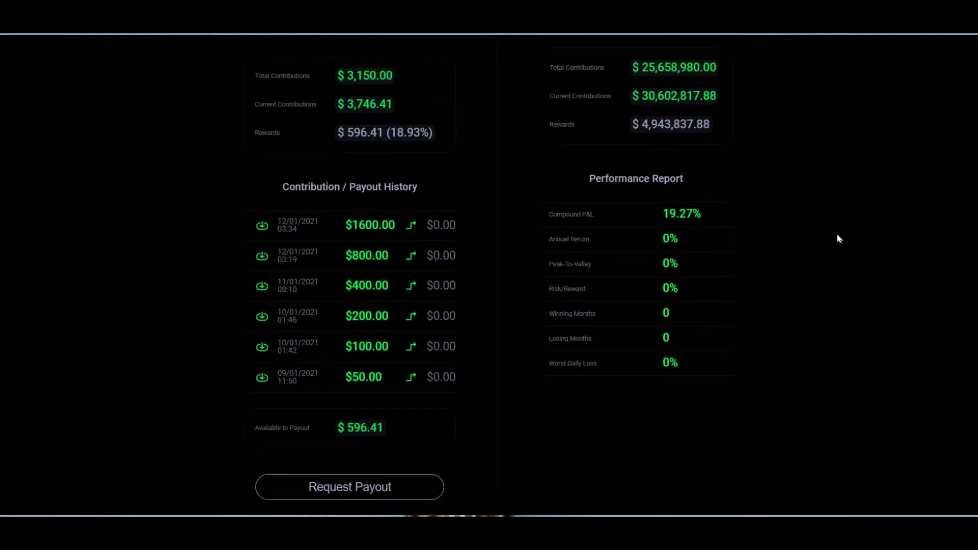
{"action": "scroll", "coordinate": [486, 276], "scroll_direction": "up", "scroll_amount": 1}
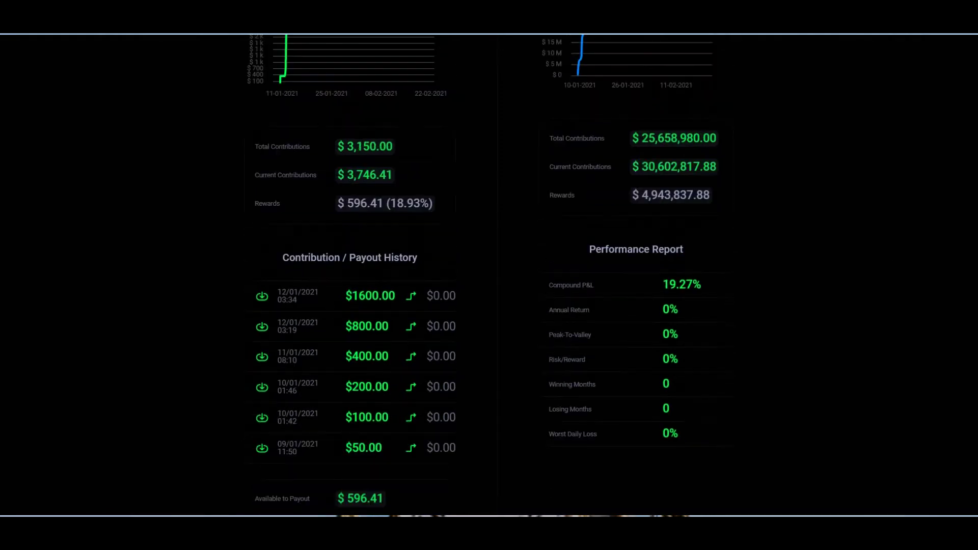
{"action": "scroll", "coordinate": [483, 276], "scroll_direction": "down", "scroll_amount": 1}
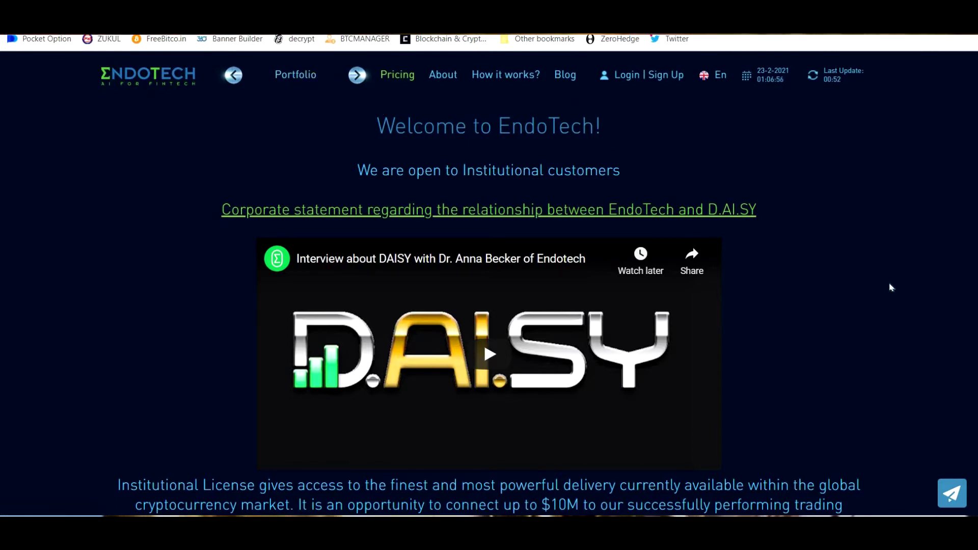
{"action": "scroll", "coordinate": [889, 284], "scroll_direction": "down", "scroll_amount": 5}
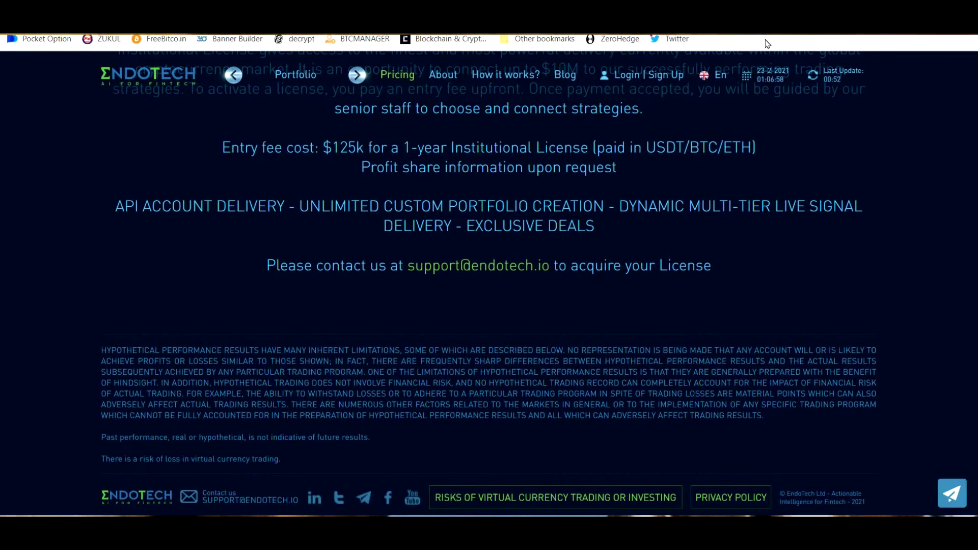
{"action": "scroll", "coordinate": [301, 74], "scroll_direction": "up", "scroll_amount": 4}
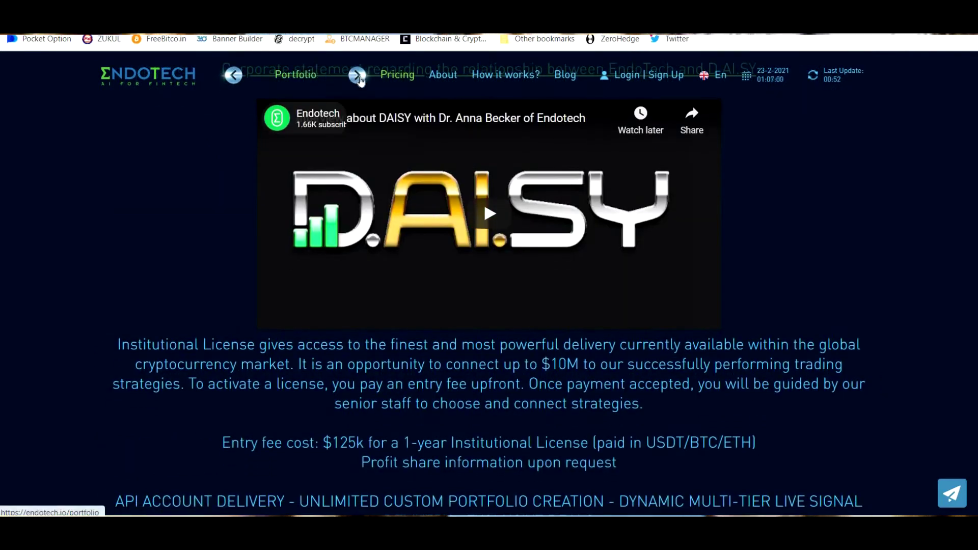
Advance the EndoTech featured carousel to Market Analysis and open that dashboard.
{"action": "left_click", "coordinate": [358, 76]}
{"action": "left_click", "coordinate": [358, 76]}
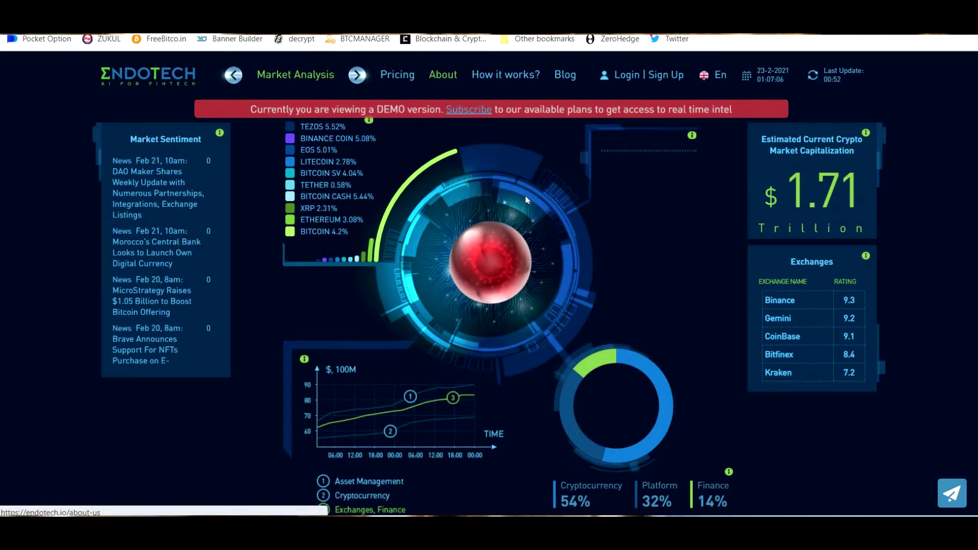
{"action": "scroll", "coordinate": [489, 305], "scroll_direction": "down", "scroll_amount": 1}
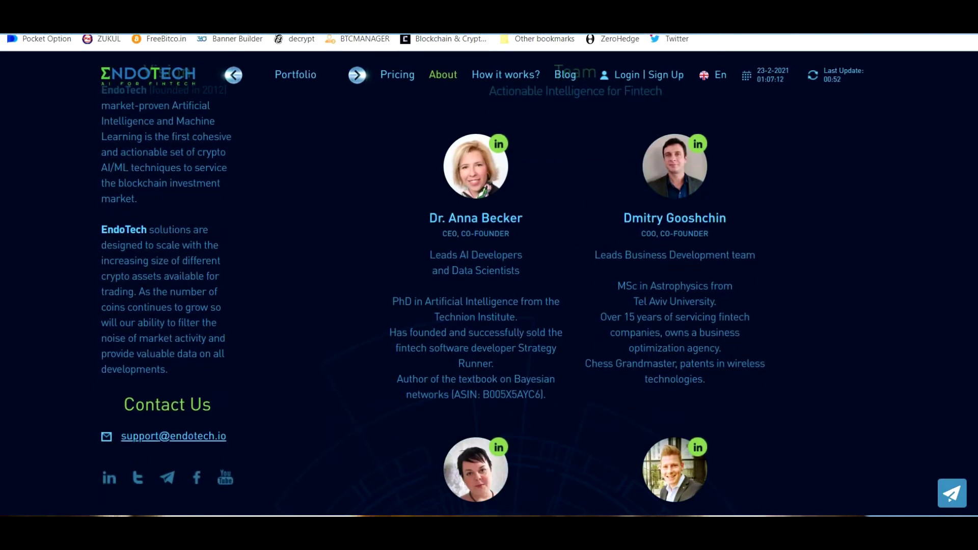
{"action": "scroll", "coordinate": [488, 306], "scroll_direction": "down", "scroll_amount": 1}
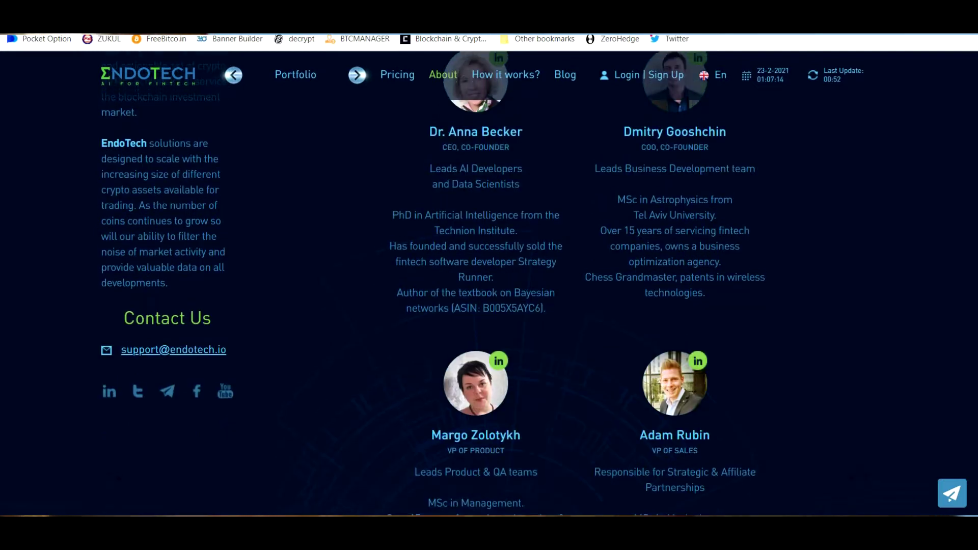
{"action": "scroll", "coordinate": [730, 345], "scroll_direction": "up", "scroll_amount": 1}
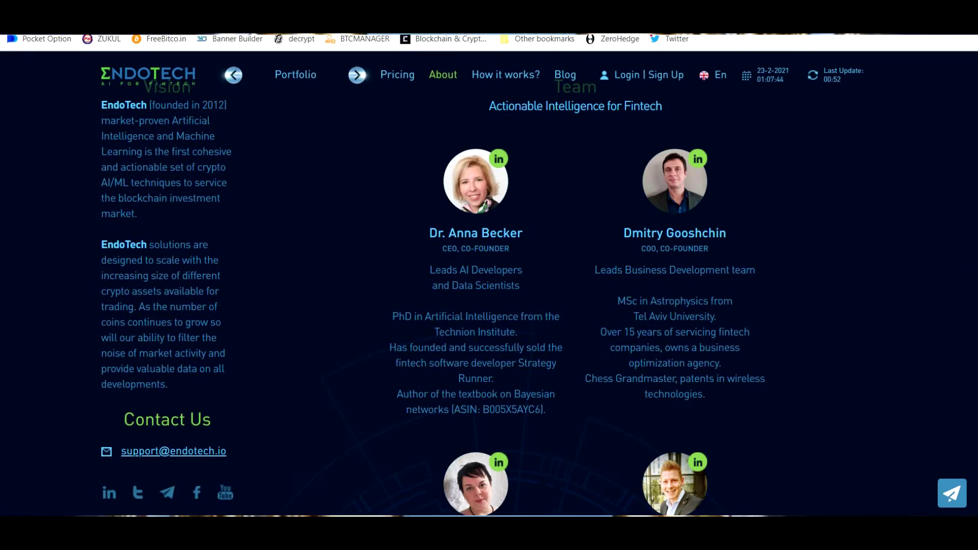
{"action": "scroll", "coordinate": [502, 317], "scroll_direction": "up", "scroll_amount": 1}
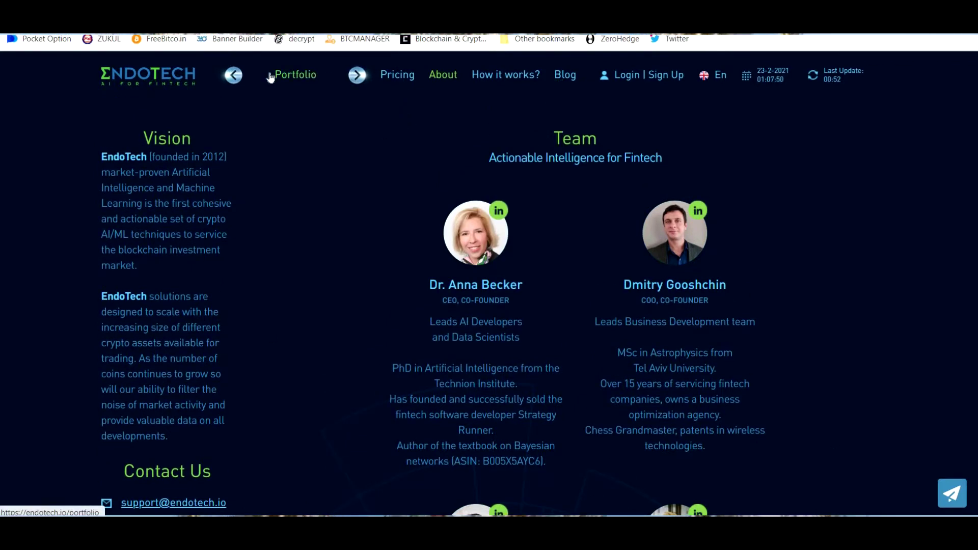
{"action": "left_click", "coordinate": [233, 73]}
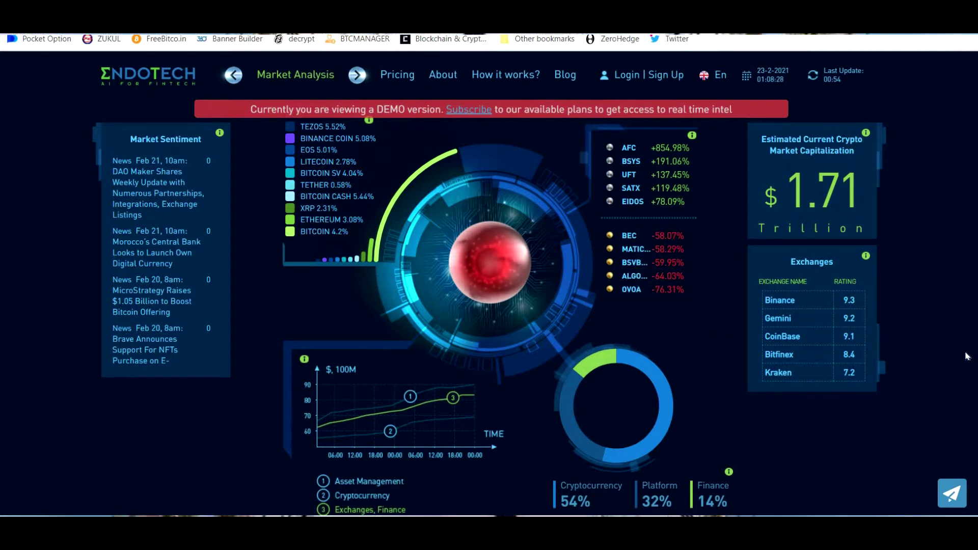
{"action": "scroll", "coordinate": [548, 469], "scroll_direction": "down", "scroll_amount": 2}
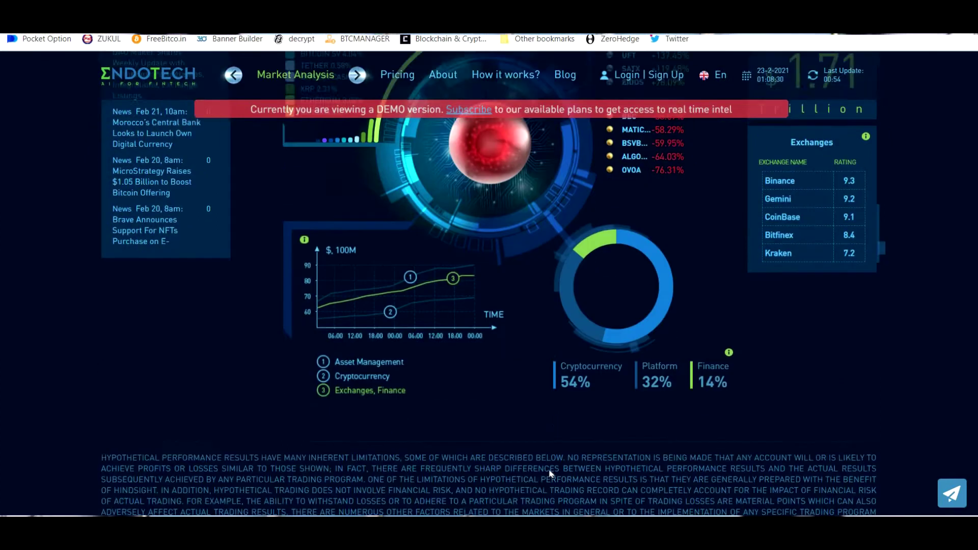
{"action": "scroll", "coordinate": [549, 474], "scroll_direction": "down", "scroll_amount": 1}
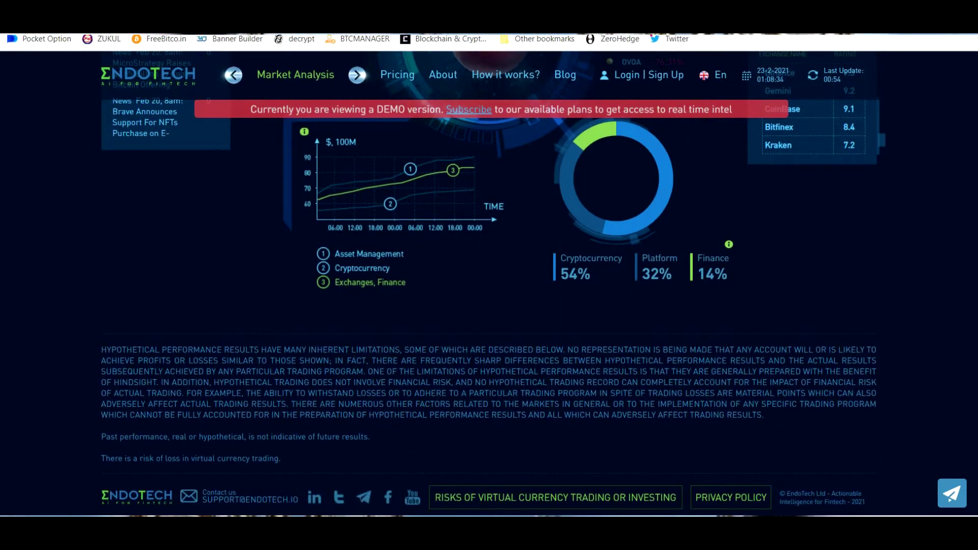
{"action": "scroll", "coordinate": [797, 128], "scroll_direction": "up", "scroll_amount": 1}
{"action": "scroll", "coordinate": [797, 128], "scroll_direction": "up", "scroll_amount": 2}
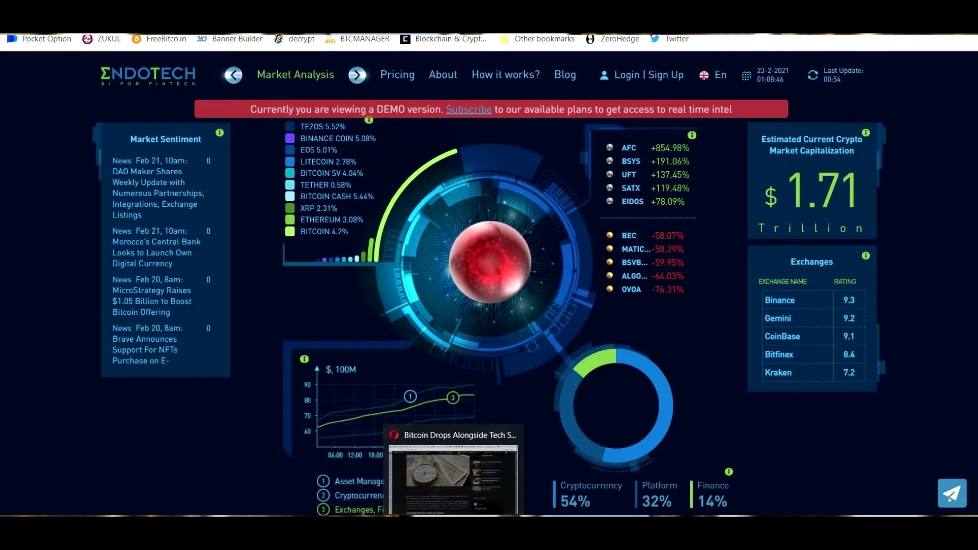
Switch to the browser window holding the D.AI.SY whitepaper PDF.
{"action": "left_click", "coordinate": [458, 489]}
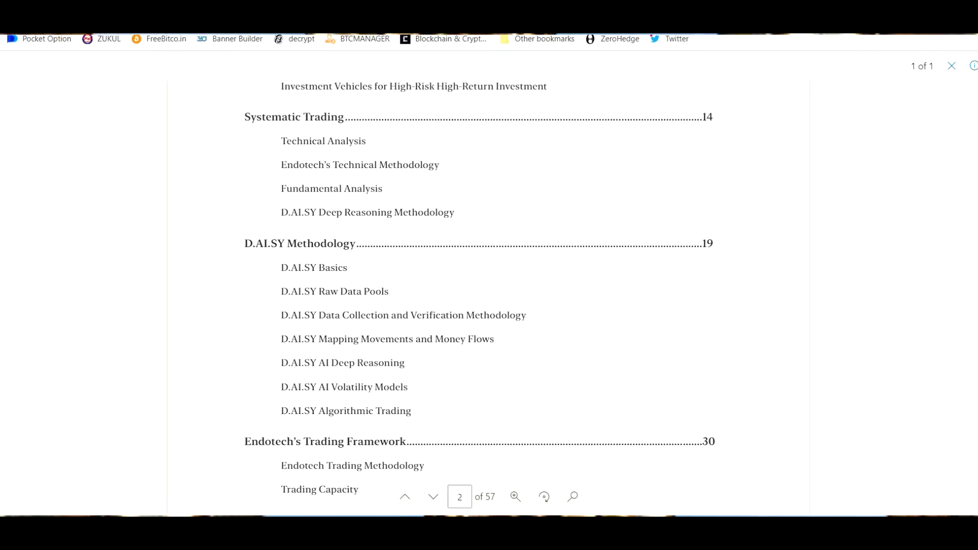
{"action": "scroll", "coordinate": [740, 310], "scroll_direction": "down", "scroll_amount": 5}
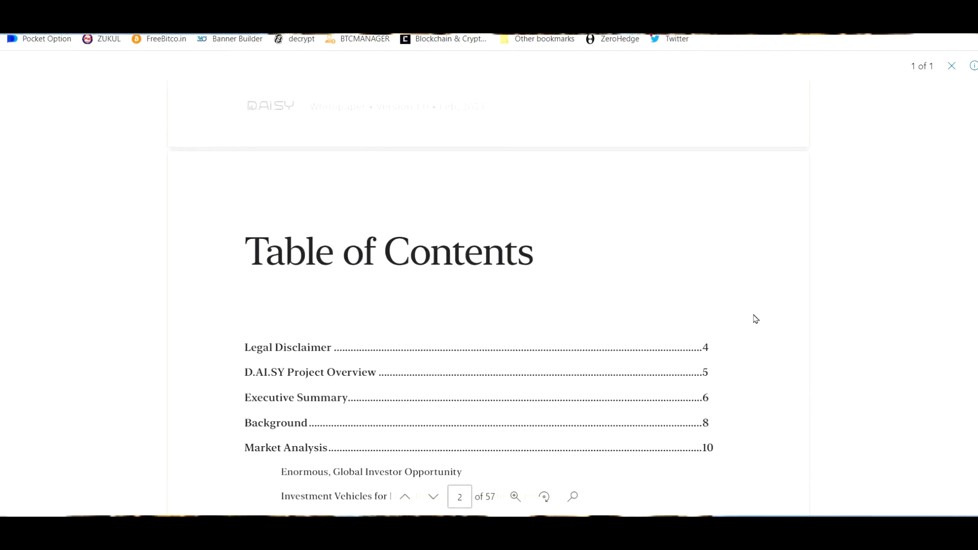
{"action": "scroll", "coordinate": [791, 321], "scroll_direction": "down", "scroll_amount": 3}
{"action": "scroll", "coordinate": [792, 321], "scroll_direction": "down", "scroll_amount": 4}
{"action": "scroll", "coordinate": [843, 338], "scroll_direction": "down", "scroll_amount": 4}
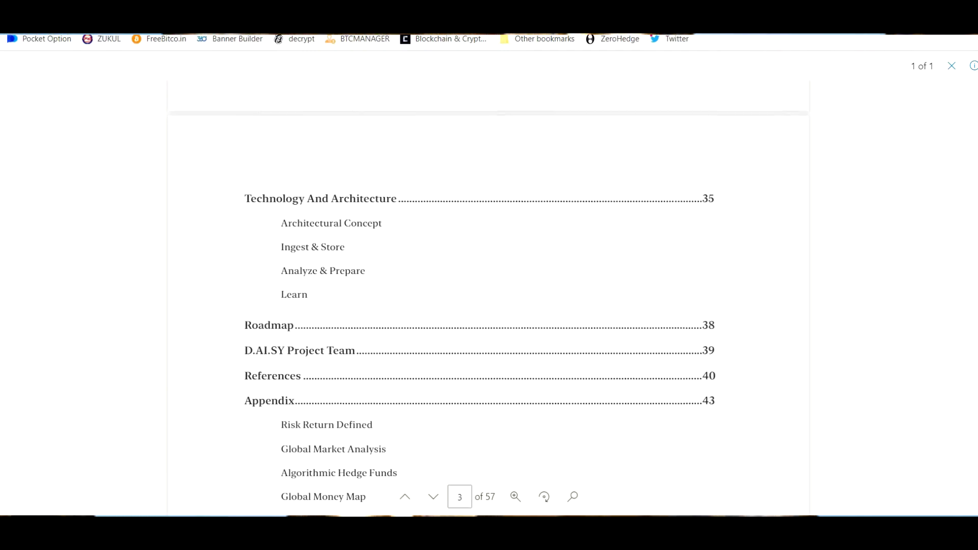
{"action": "scroll", "coordinate": [489, 298], "scroll_direction": "down", "scroll_amount": 5}
{"action": "scroll", "coordinate": [489, 299], "scroll_direction": "down", "scroll_amount": 4}
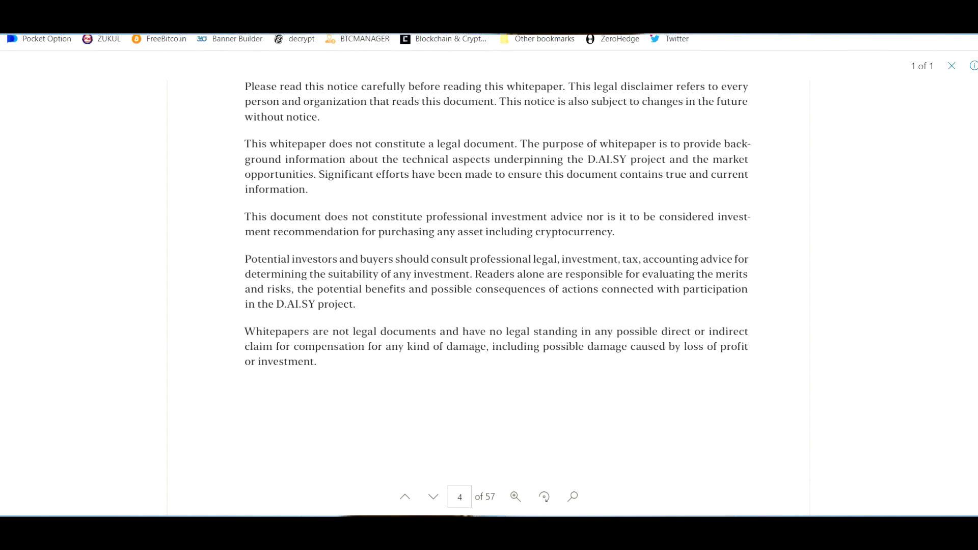
{"action": "scroll", "coordinate": [860, 240], "scroll_direction": "up", "scroll_amount": 1}
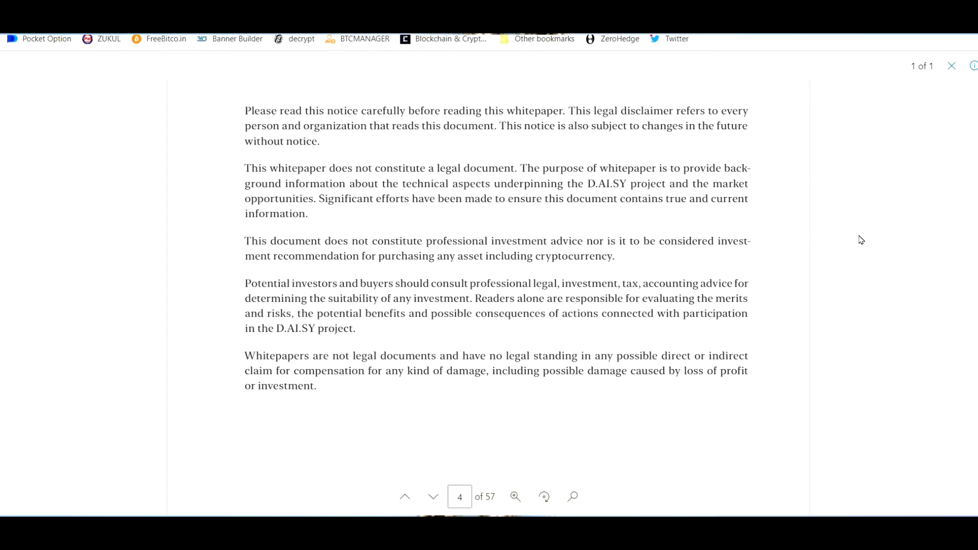
{"action": "scroll", "coordinate": [860, 241], "scroll_direction": "up", "scroll_amount": 2}
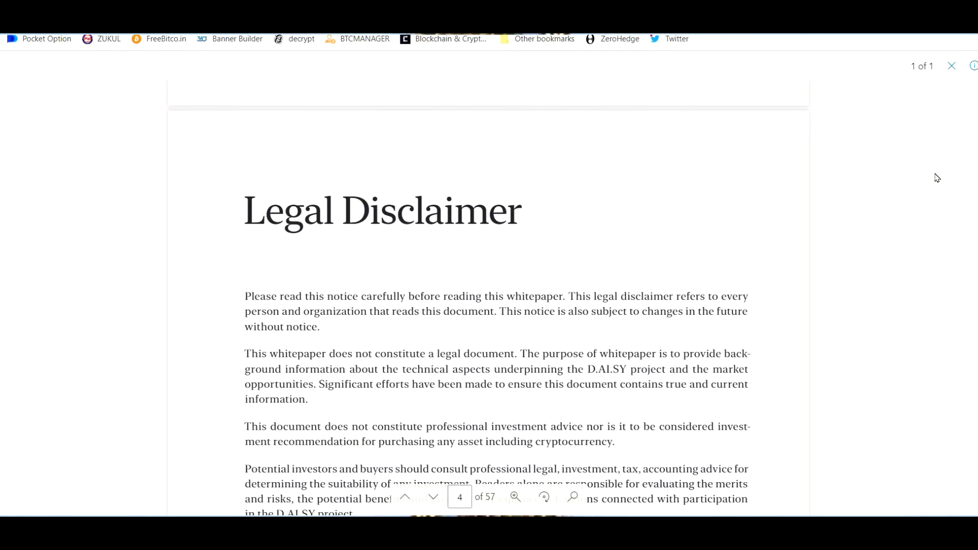
{"action": "scroll", "coordinate": [887, 283], "scroll_direction": "down", "scroll_amount": 3}
{"action": "scroll", "coordinate": [882, 289], "scroll_direction": "down", "scroll_amount": 4}
{"action": "scroll", "coordinate": [884, 286], "scroll_direction": "down", "scroll_amount": 5}
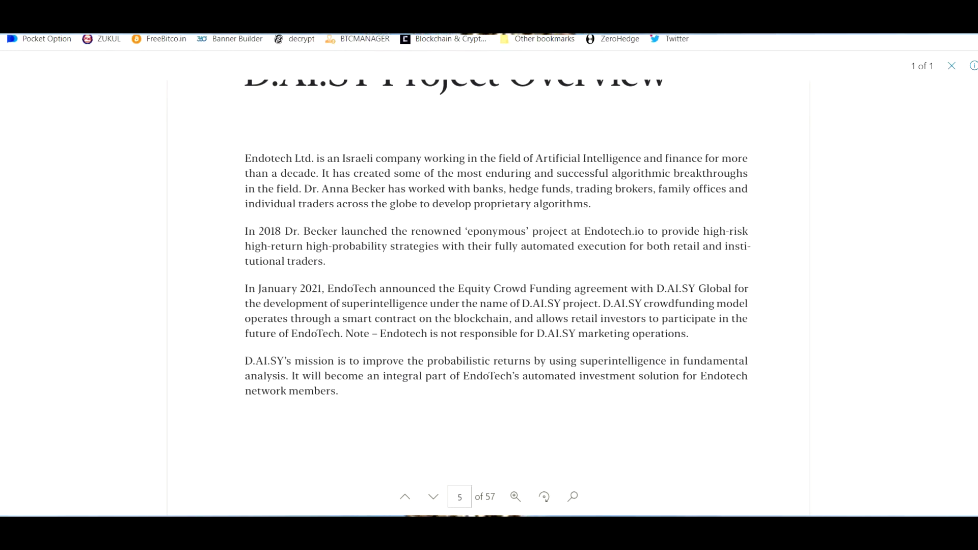
{"action": "scroll", "coordinate": [884, 285], "scroll_direction": "down", "scroll_amount": 2}
{"action": "scroll", "coordinate": [884, 285], "scroll_direction": "down", "scroll_amount": 4}
{"action": "scroll", "coordinate": [884, 285], "scroll_direction": "down", "scroll_amount": 5}
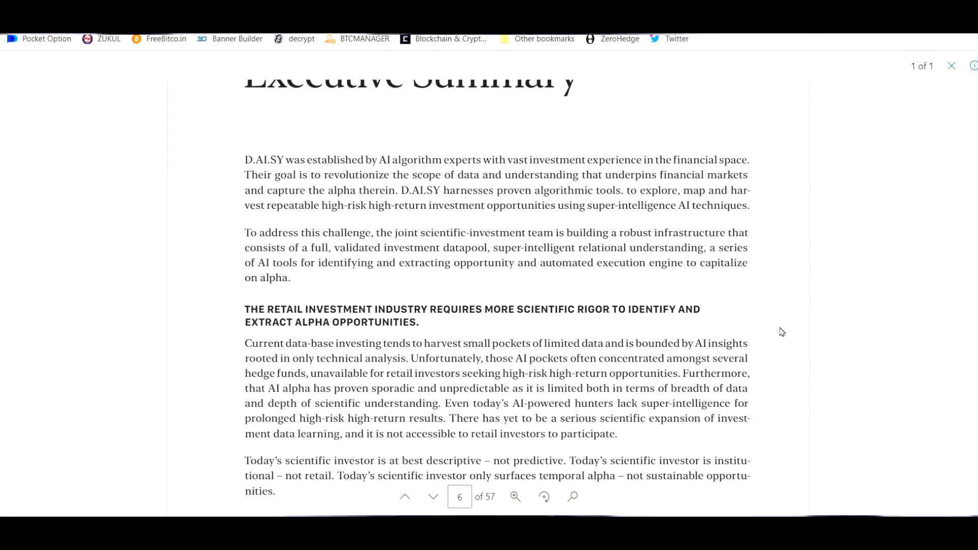
{"action": "scroll", "coordinate": [916, 305], "scroll_direction": "down", "scroll_amount": 4}
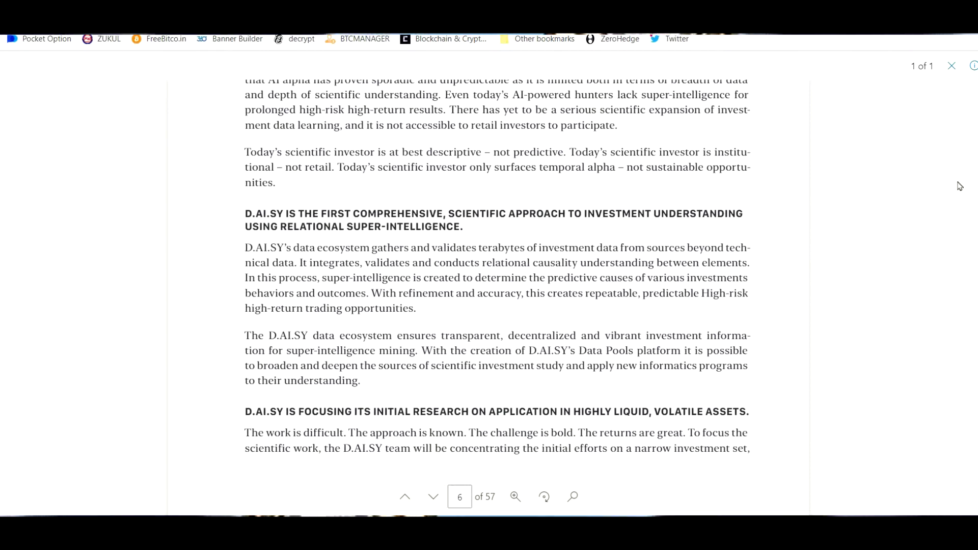
{"action": "scroll", "coordinate": [959, 186], "scroll_direction": "down", "scroll_amount": 4}
{"action": "scroll", "coordinate": [959, 186], "scroll_direction": "down", "scroll_amount": 3}
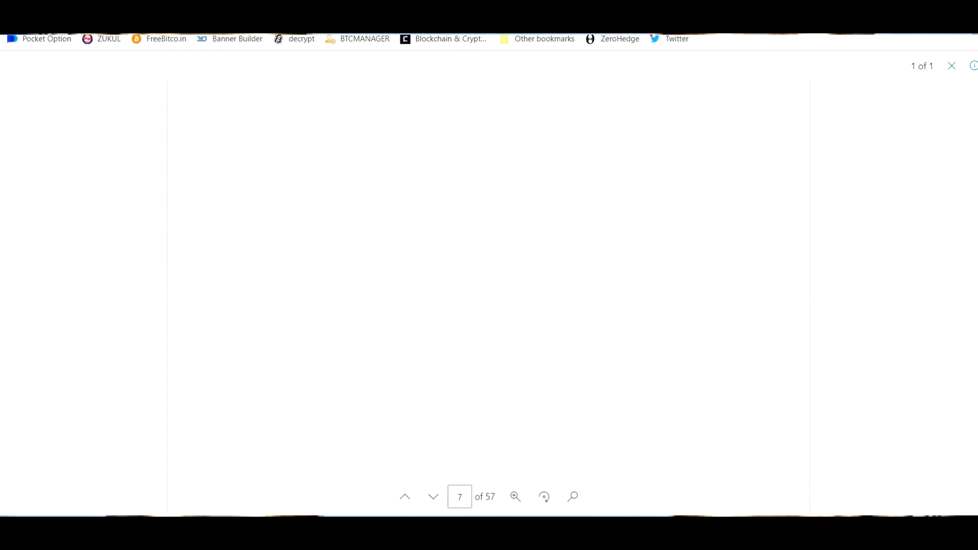
{"action": "scroll", "coordinate": [898, 247], "scroll_direction": "down", "scroll_amount": 3}
{"action": "scroll", "coordinate": [855, 284], "scroll_direction": "down", "scroll_amount": 5}
{"action": "scroll", "coordinate": [862, 282], "scroll_direction": "up", "scroll_amount": 1}
{"action": "scroll", "coordinate": [863, 280], "scroll_direction": "down", "scroll_amount": 5}
{"action": "scroll", "coordinate": [867, 278], "scroll_direction": "down", "scroll_amount": 3}
{"action": "scroll", "coordinate": [866, 278], "scroll_direction": "down", "scroll_amount": 1}
{"action": "scroll", "coordinate": [864, 277], "scroll_direction": "down", "scroll_amount": 1}
{"action": "scroll", "coordinate": [840, 153], "scroll_direction": "down", "scroll_amount": 3}
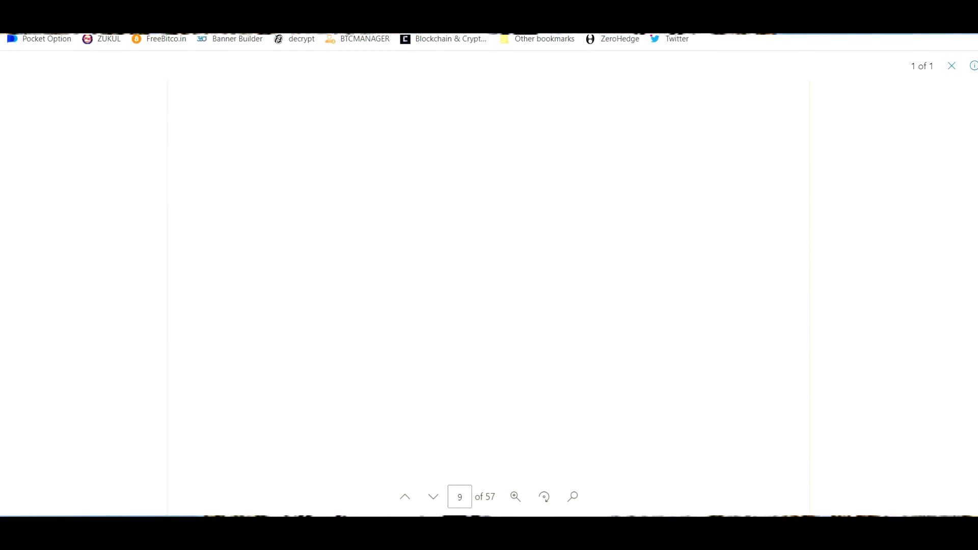
Close the whitepaper overlay to return to the DAISY update page.
{"action": "key", "text": "Escape"}
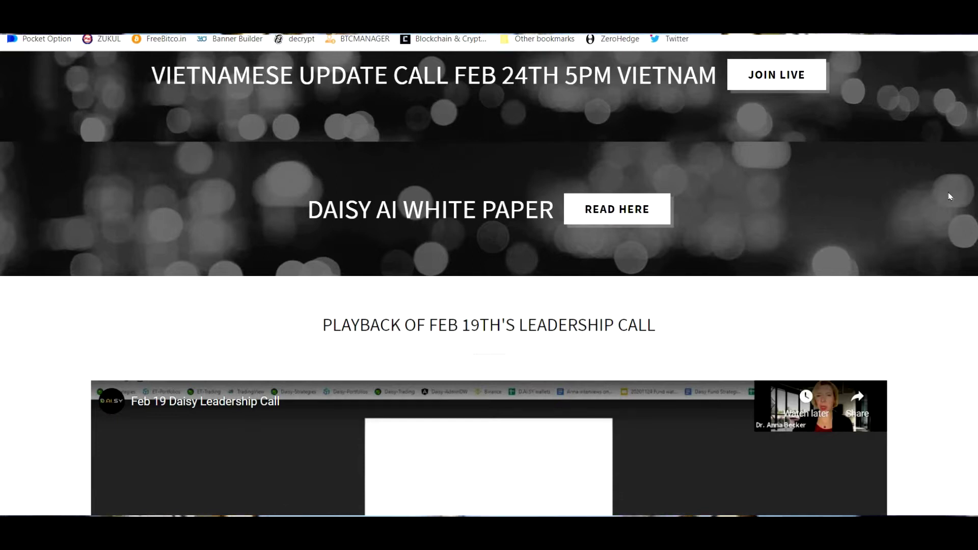
{"action": "scroll", "coordinate": [949, 196], "scroll_direction": "up", "scroll_amount": 5}
{"action": "scroll", "coordinate": [565, 387], "scroll_direction": "down", "scroll_amount": 4}
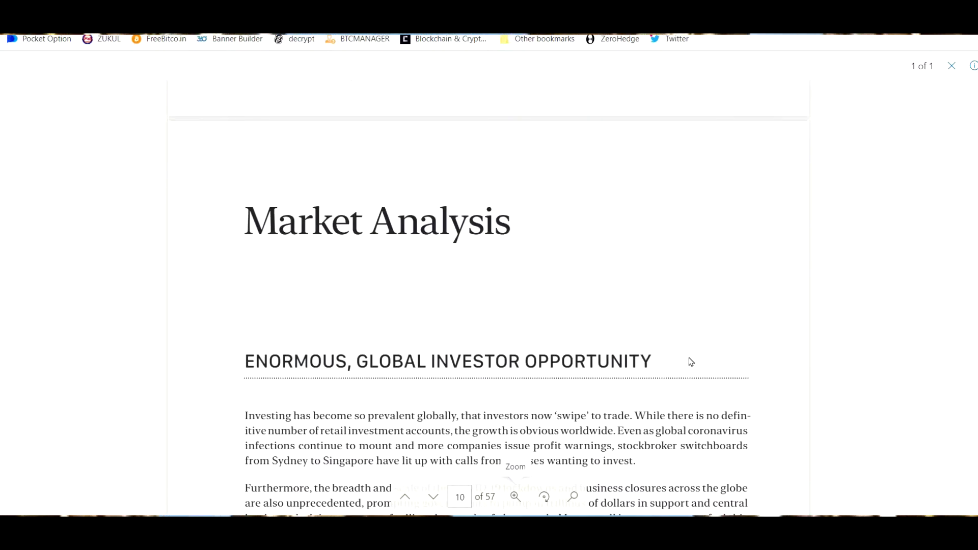
{"action": "scroll", "coordinate": [634, 370], "scroll_direction": "down", "scroll_amount": 5}
{"action": "scroll", "coordinate": [634, 370], "scroll_direction": "down", "scroll_amount": 5}
{"action": "scroll", "coordinate": [634, 369], "scroll_direction": "down", "scroll_amount": 5}
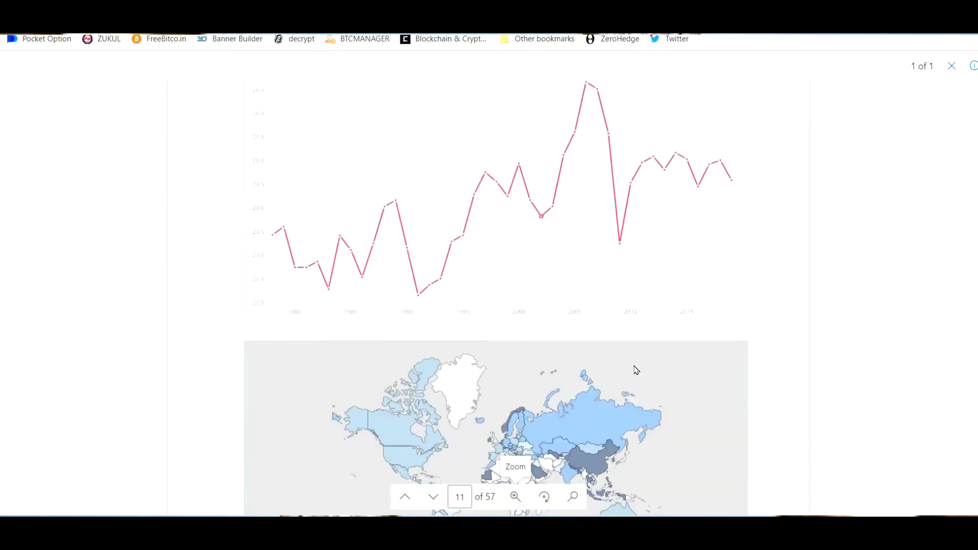
{"action": "scroll", "coordinate": [634, 370], "scroll_direction": "up", "scroll_amount": 3}
{"action": "scroll", "coordinate": [635, 369], "scroll_direction": "up", "scroll_amount": 1}
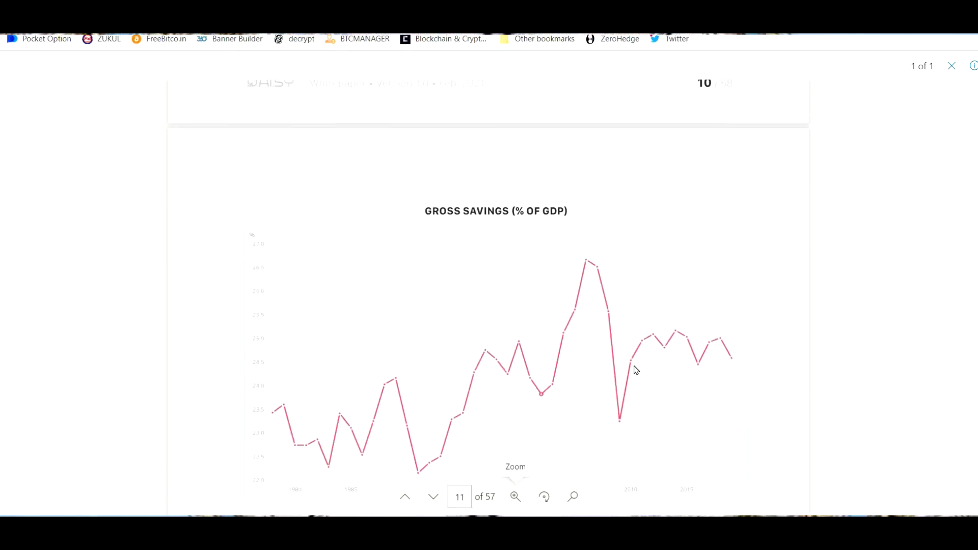
{"action": "scroll", "coordinate": [634, 371], "scroll_direction": "down", "scroll_amount": 1}
{"action": "scroll", "coordinate": [634, 370], "scroll_direction": "down", "scroll_amount": 2}
{"action": "scroll", "coordinate": [634, 369], "scroll_direction": "down", "scroll_amount": 3}
{"action": "scroll", "coordinate": [634, 369], "scroll_direction": "down", "scroll_amount": 1}
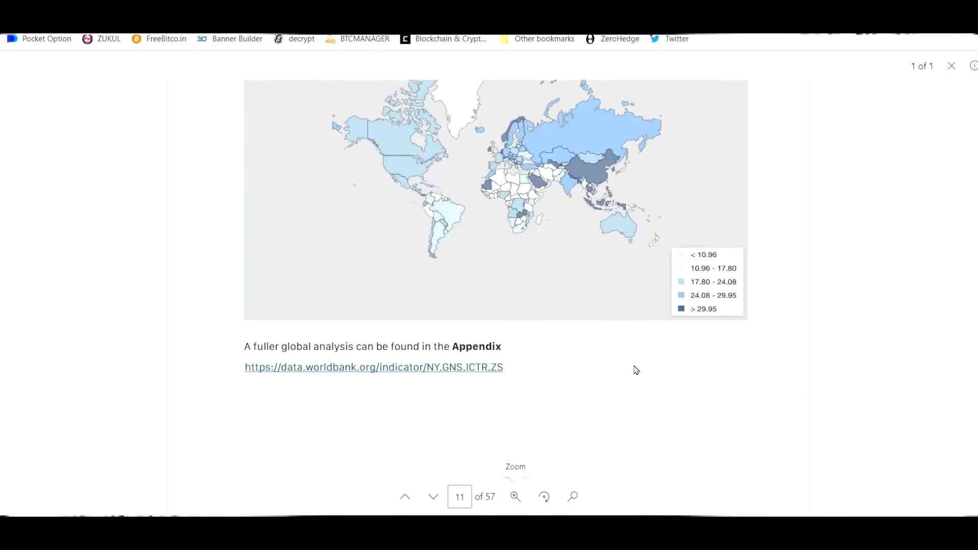
{"action": "scroll", "coordinate": [635, 370], "scroll_direction": "down", "scroll_amount": 1}
{"action": "scroll", "coordinate": [634, 369], "scroll_direction": "down", "scroll_amount": 4}
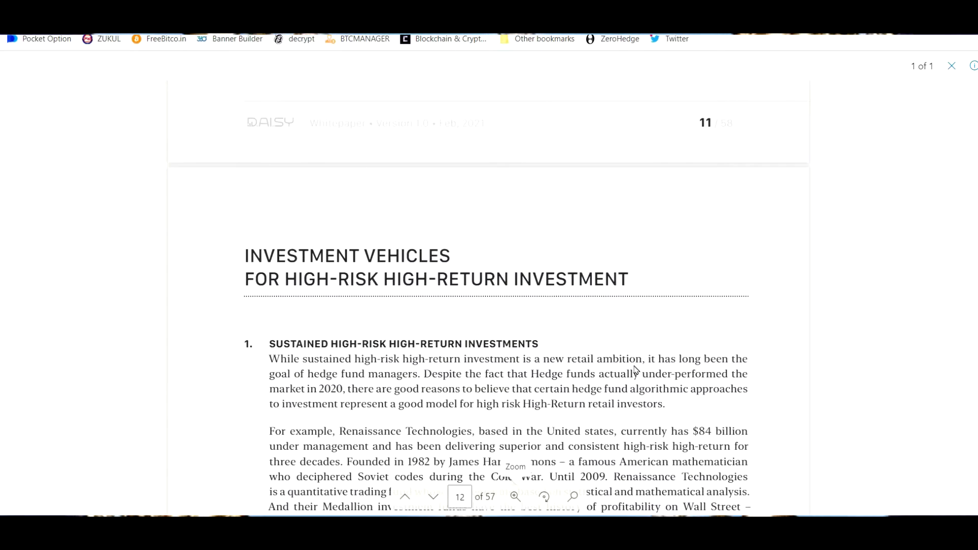
{"action": "scroll", "coordinate": [634, 370], "scroll_direction": "down", "scroll_amount": 1}
{"action": "scroll", "coordinate": [635, 370], "scroll_direction": "down", "scroll_amount": 1}
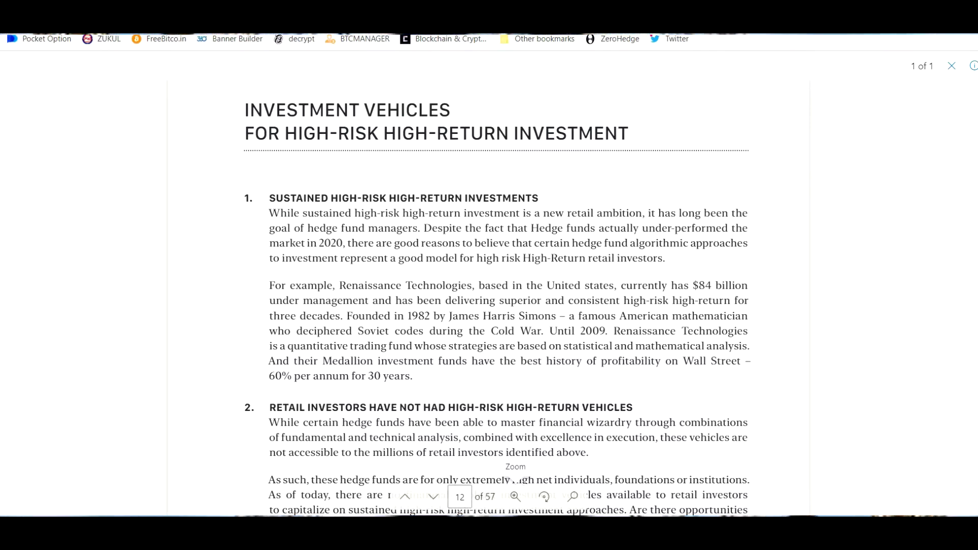
{"action": "scroll", "coordinate": [489, 305], "scroll_direction": "up", "scroll_amount": 10}
{"action": "scroll", "coordinate": [489, 305], "scroll_direction": "up", "scroll_amount": 10}
{"action": "scroll", "coordinate": [489, 306], "scroll_direction": "up", "scroll_amount": 10}
{"action": "scroll", "coordinate": [489, 306], "scroll_direction": "up", "scroll_amount": 10}
{"action": "scroll", "coordinate": [973, 69], "scroll_direction": "up", "scroll_amount": 10}
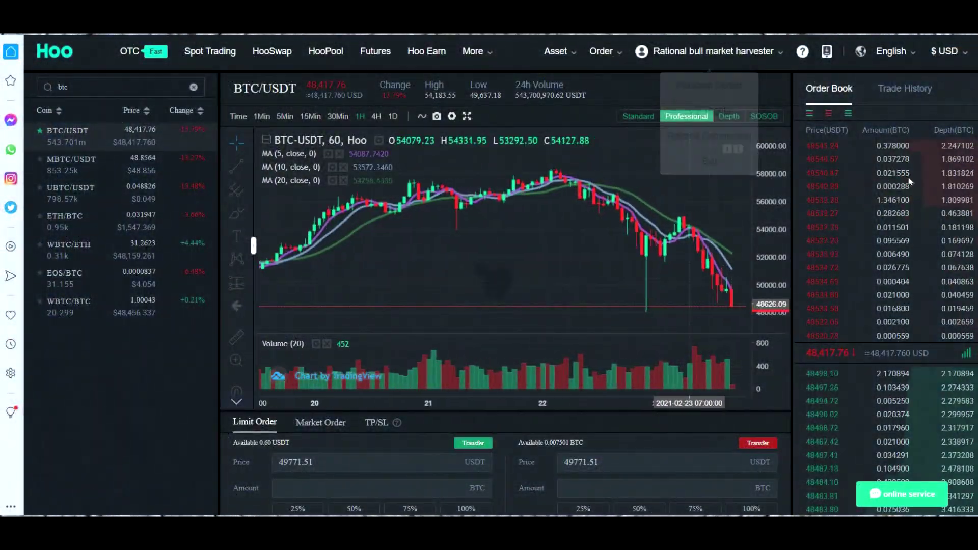
{"action": "scroll", "coordinate": [527, 267], "scroll_direction": "up", "scroll_amount": 3}
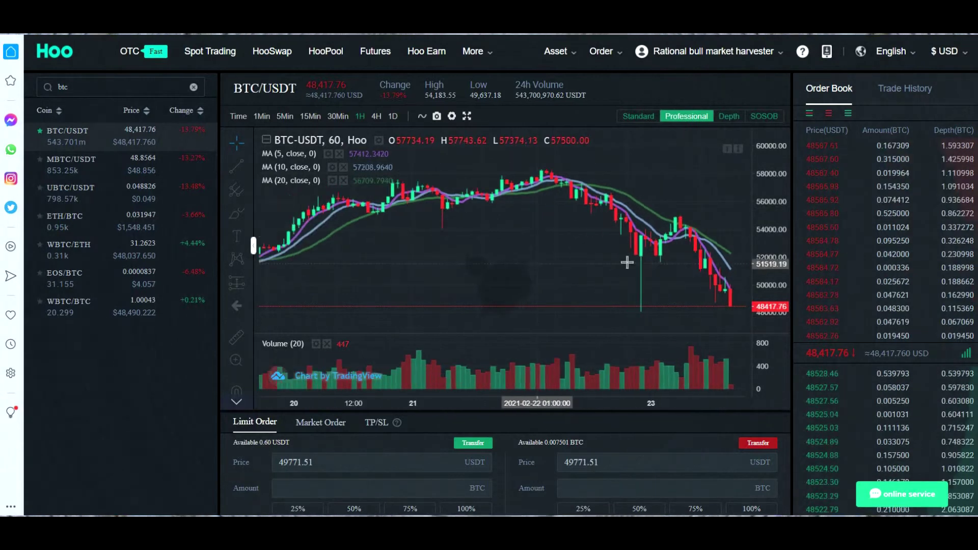
{"action": "scroll", "coordinate": [627, 263], "scroll_direction": "down", "scroll_amount": 5}
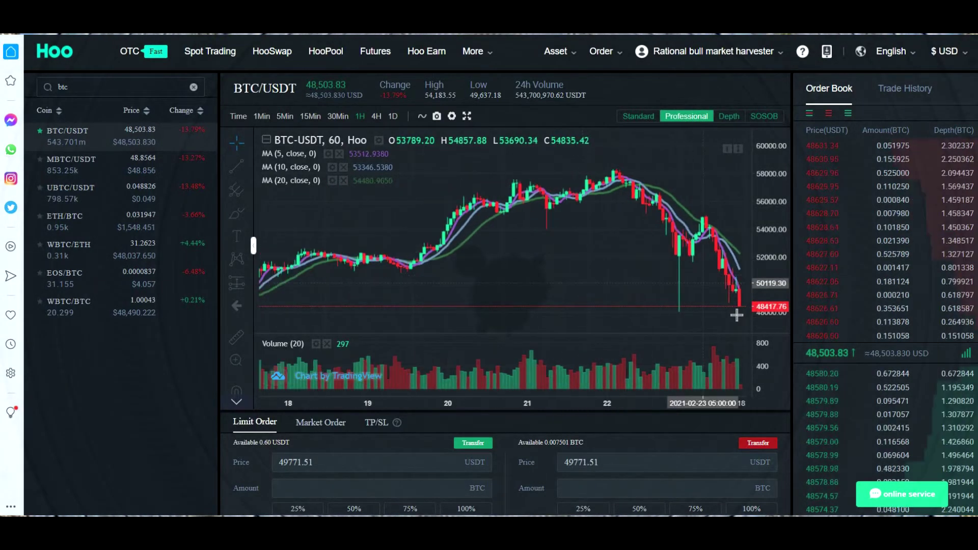
{"action": "scroll", "coordinate": [611, 294], "scroll_direction": "up", "scroll_amount": 1}
{"action": "scroll", "coordinate": [611, 295], "scroll_direction": "up", "scroll_amount": 1}
{"action": "scroll", "coordinate": [611, 295], "scroll_direction": "up", "scroll_amount": 1}
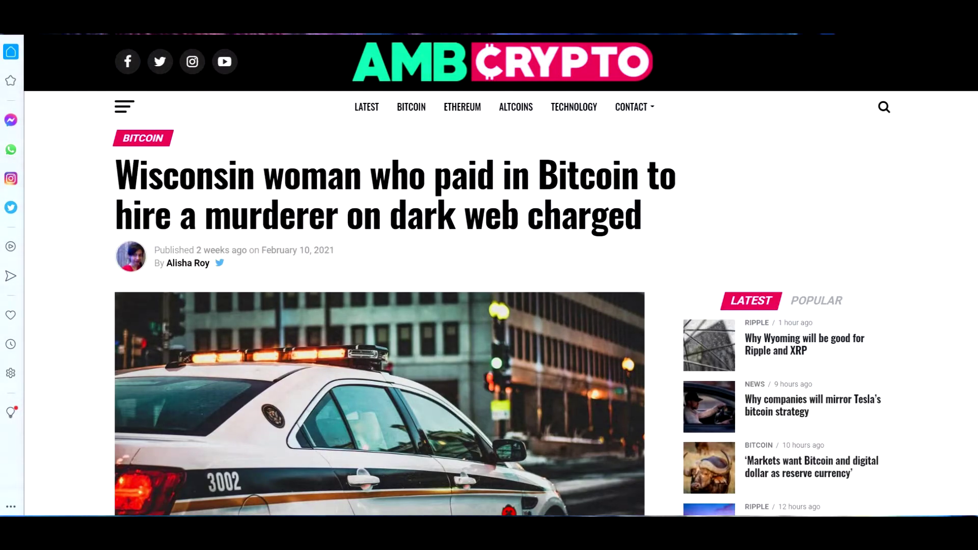
{"action": "scroll", "coordinate": [500, 281], "scroll_direction": "down", "scroll_amount": 1}
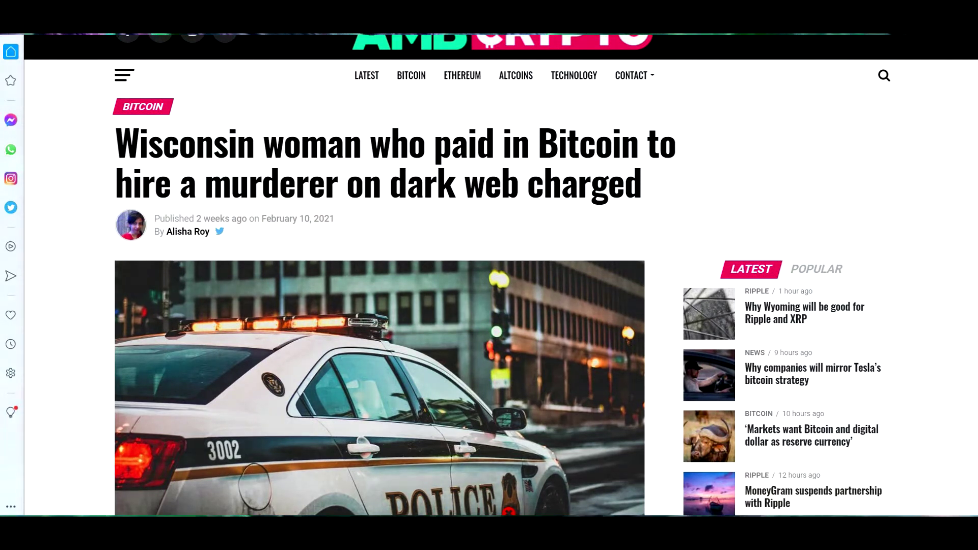
{"action": "scroll", "coordinate": [501, 275], "scroll_direction": "down", "scroll_amount": 1}
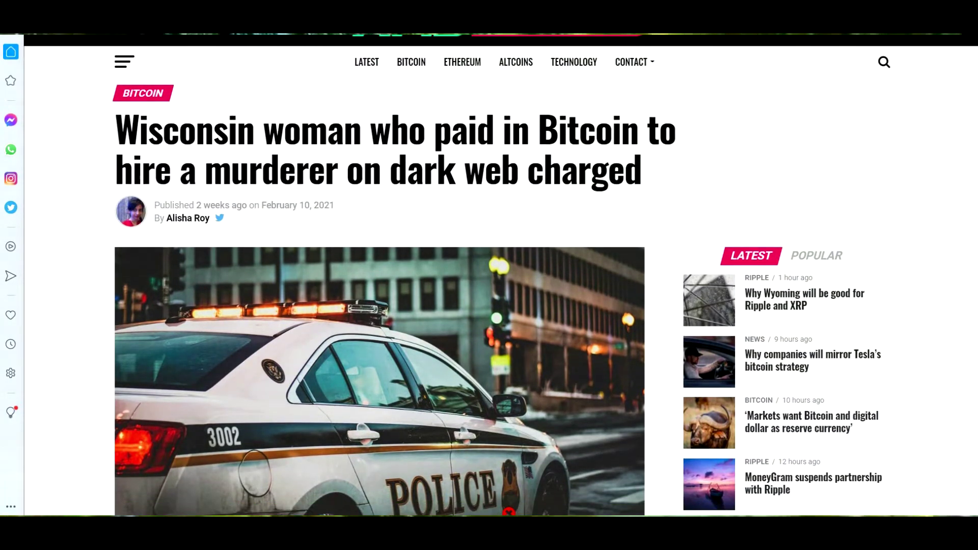
{"action": "scroll", "coordinate": [501, 282], "scroll_direction": "down", "scroll_amount": 3}
{"action": "scroll", "coordinate": [500, 281], "scroll_direction": "down", "scroll_amount": 1}
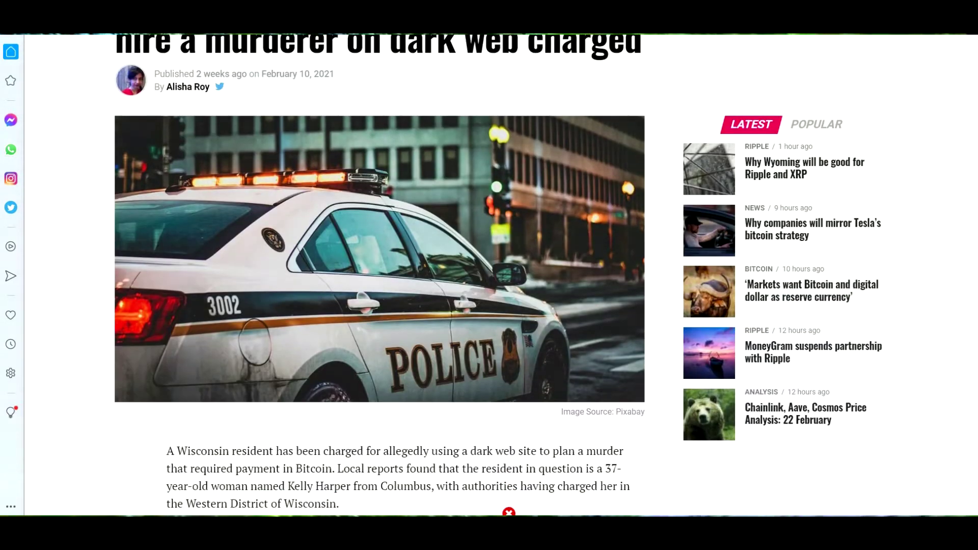
{"action": "scroll", "coordinate": [500, 281], "scroll_direction": "down", "scroll_amount": 3}
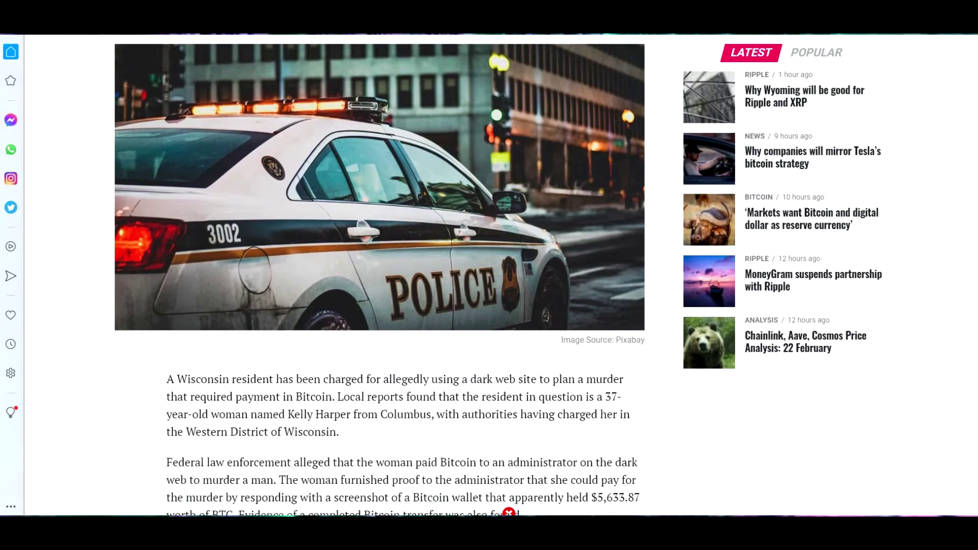
{"action": "scroll", "coordinate": [501, 281], "scroll_direction": "down", "scroll_amount": 1}
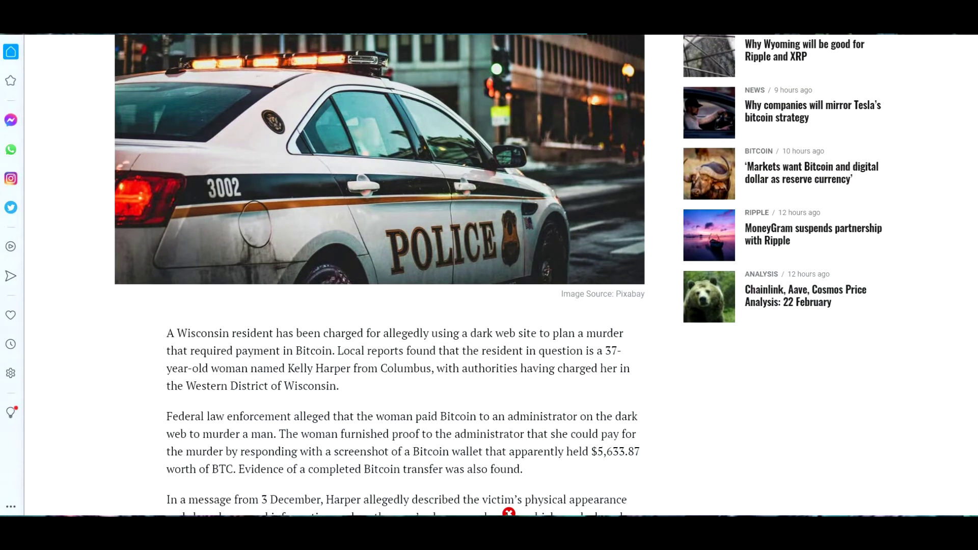
{"action": "scroll", "coordinate": [501, 281], "scroll_direction": "down", "scroll_amount": 2}
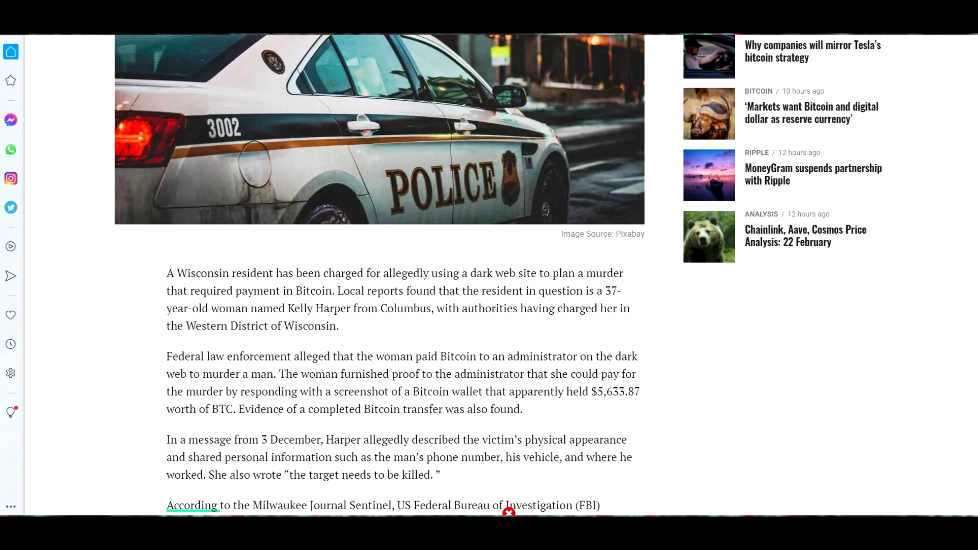
{"action": "scroll", "coordinate": [218, 358], "scroll_direction": "down", "scroll_amount": 2}
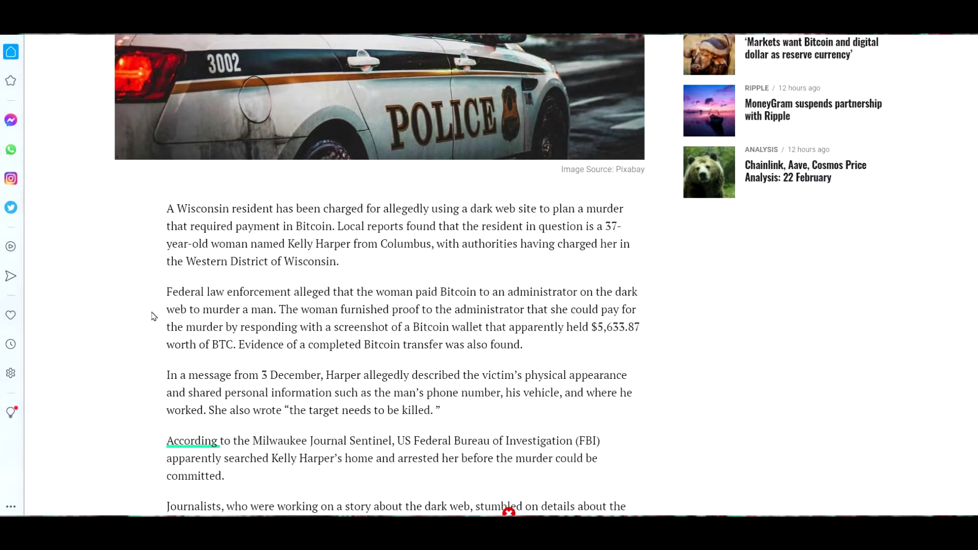
{"action": "left_click_drag", "start_coordinate": [237, 346], "coordinate": [155, 313]}
{"action": "left_click", "coordinate": [683, 409]}
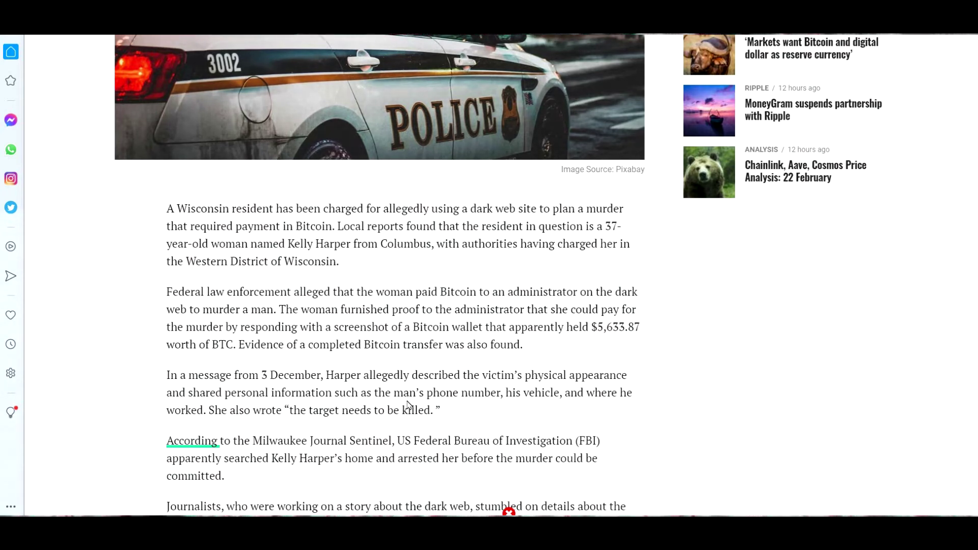
{"action": "scroll", "coordinate": [718, 372], "scroll_direction": "up", "scroll_amount": 3}
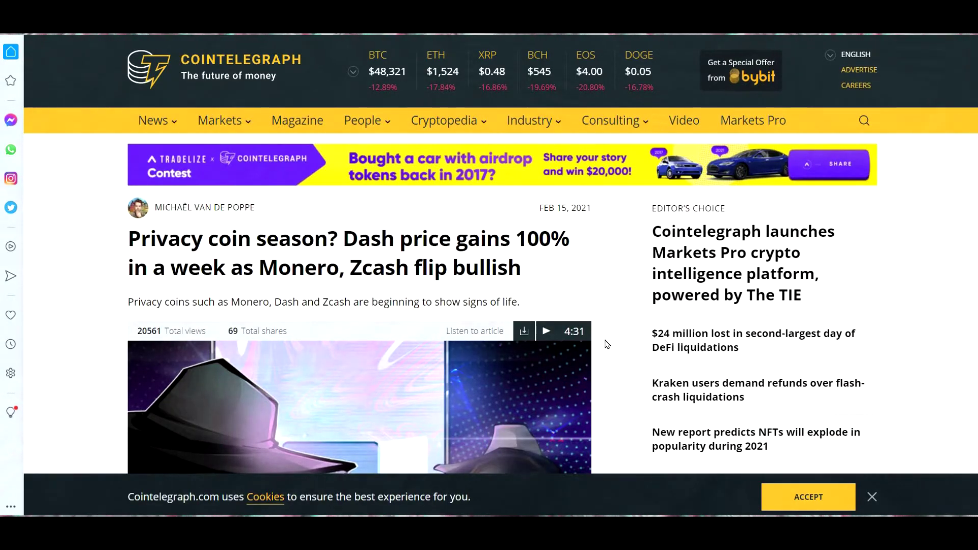
{"action": "scroll", "coordinate": [330, 311], "scroll_direction": "down", "scroll_amount": 1}
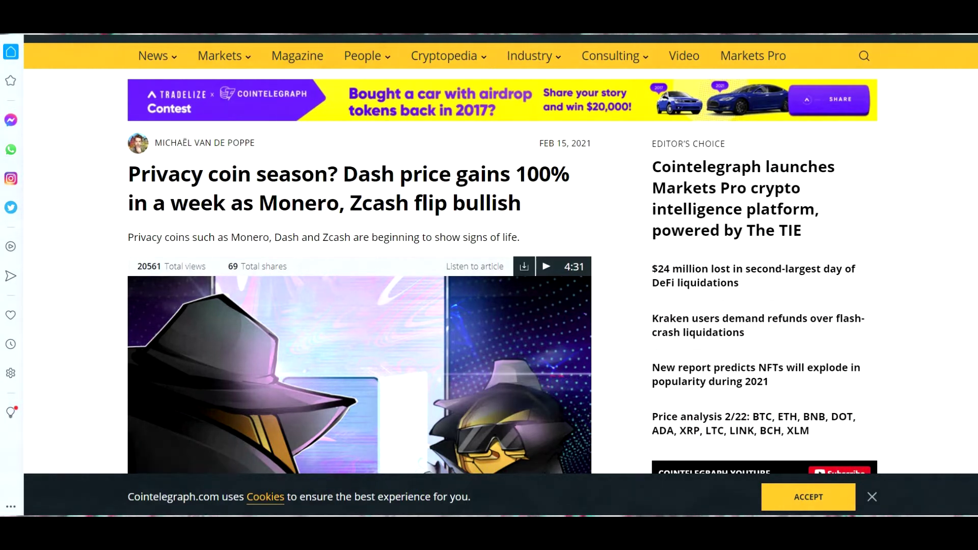
{"action": "scroll", "coordinate": [500, 262], "scroll_direction": "down", "scroll_amount": 1}
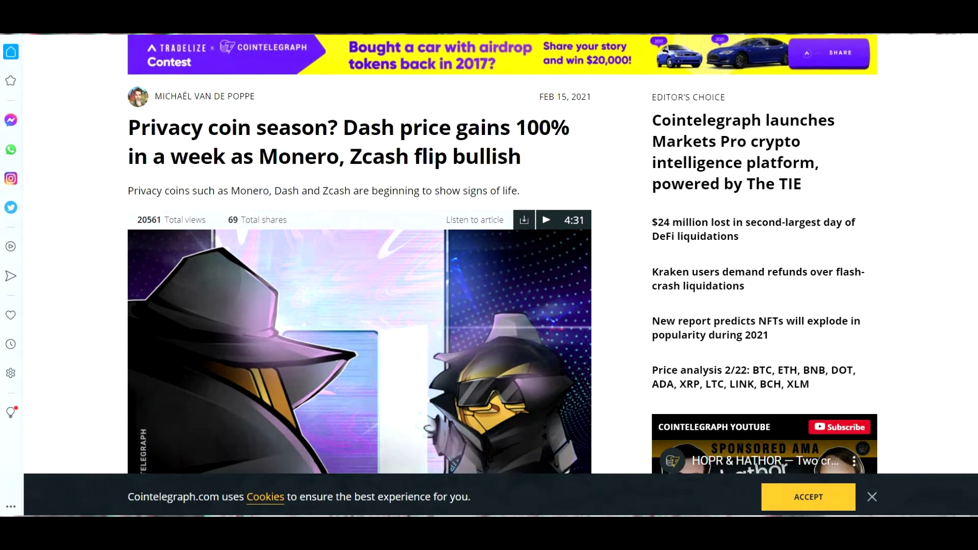
{"action": "scroll", "coordinate": [501, 275], "scroll_direction": "up", "scroll_amount": 2}
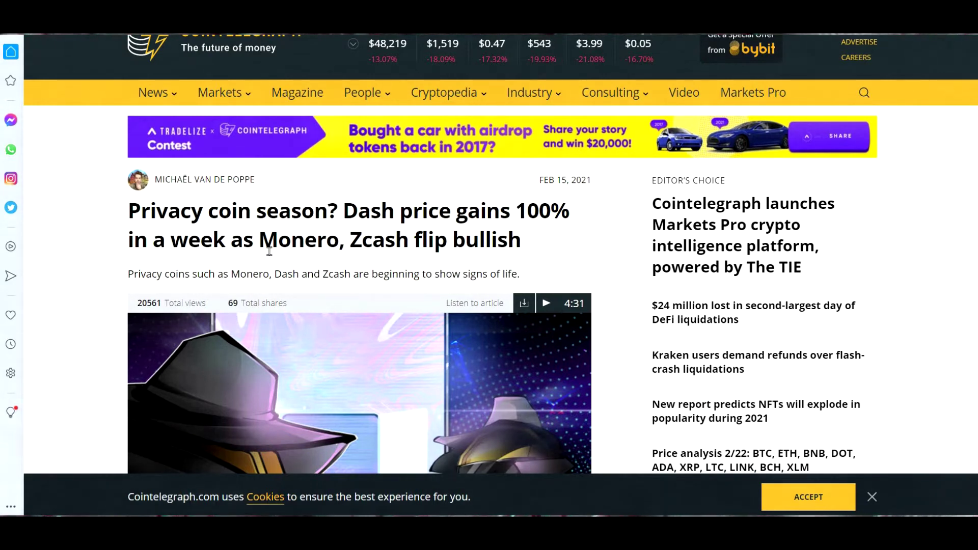
Highlight the word 'Monero' in the Dash privacy-coin article headline.
{"action": "left_click_drag", "start_coordinate": [345, 241], "coordinate": [259, 243]}
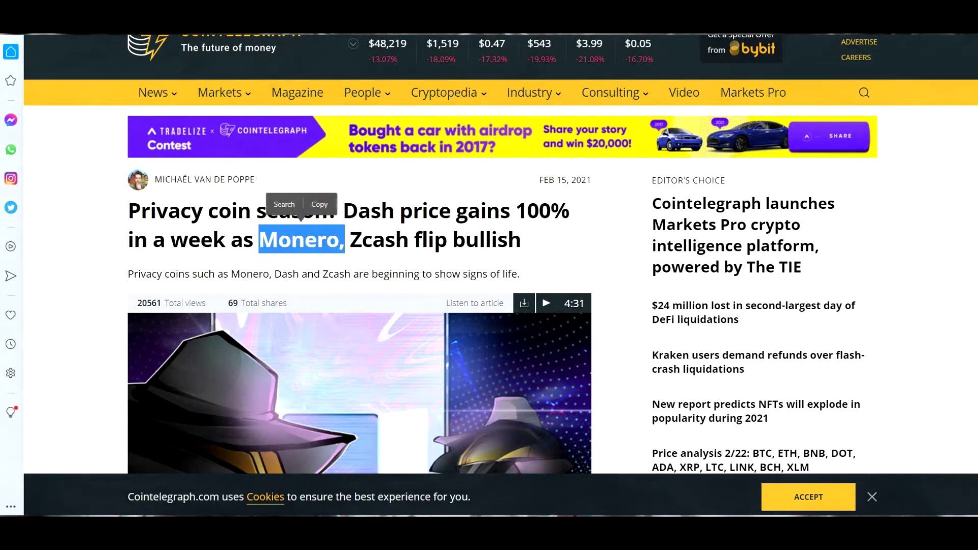
{"action": "scroll", "coordinate": [359, 306], "scroll_direction": "down", "scroll_amount": 1}
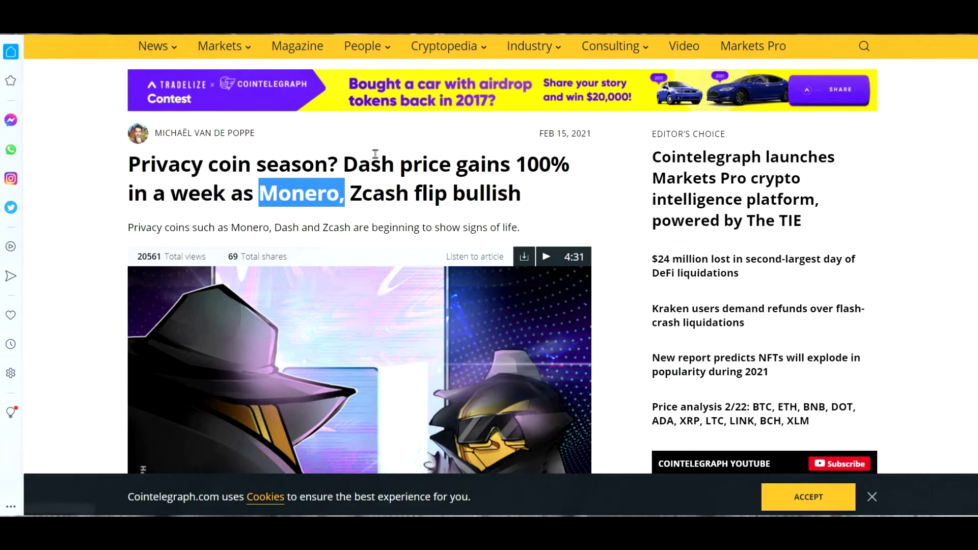
{"action": "left_click_drag", "start_coordinate": [344, 164], "coordinate": [422, 164]}
{"action": "scroll", "coordinate": [459, 230], "scroll_direction": "down", "scroll_amount": 3}
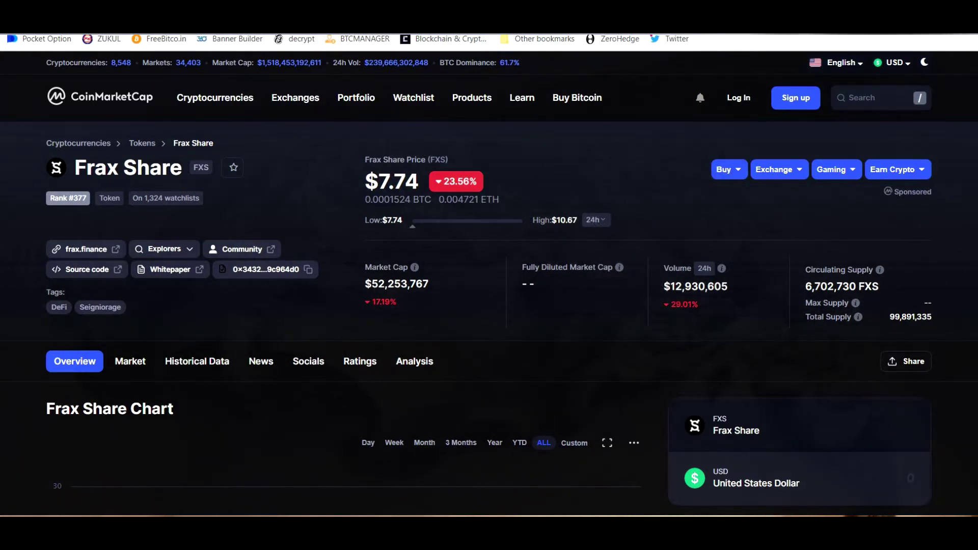
{"action": "scroll", "coordinate": [368, 177], "scroll_direction": "down", "scroll_amount": 2}
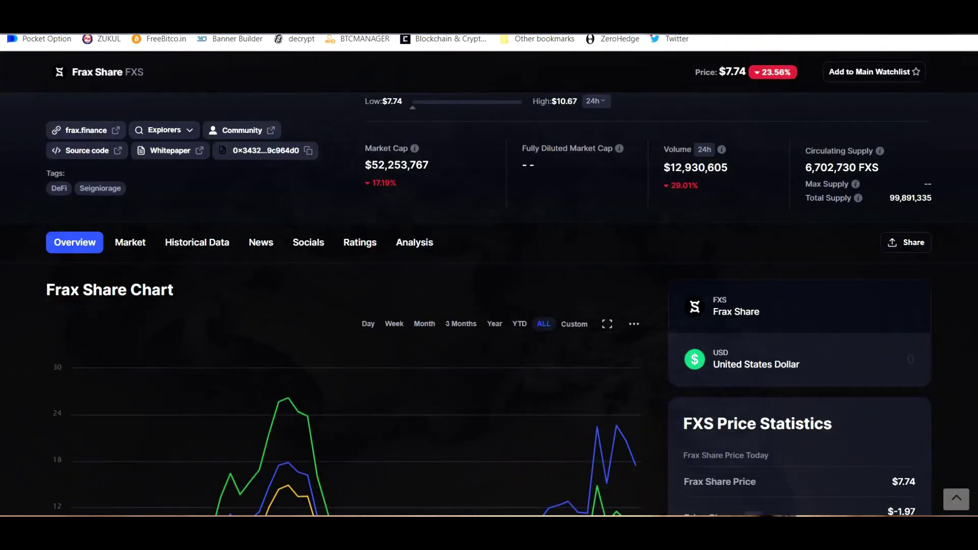
{"action": "scroll", "coordinate": [615, 311], "scroll_direction": "down", "scroll_amount": 3}
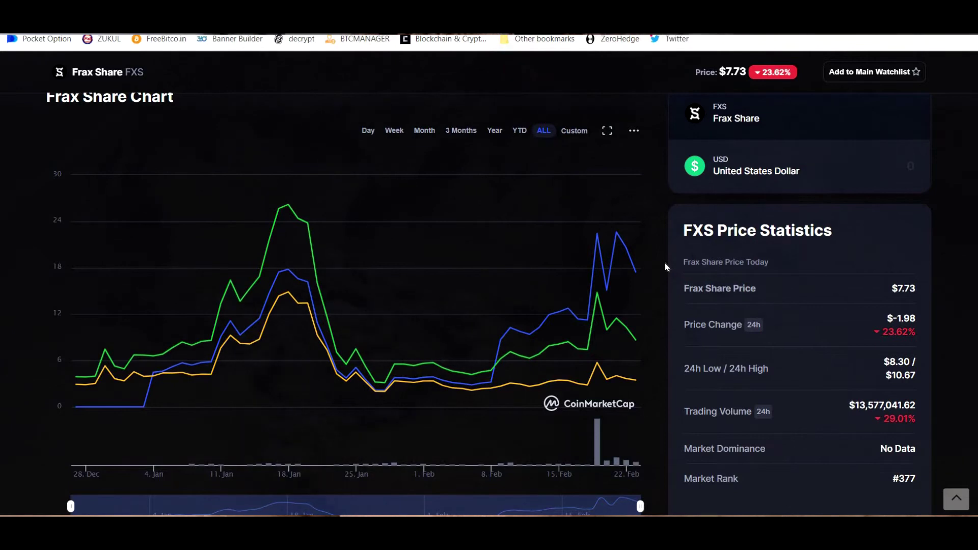
{"action": "scroll", "coordinate": [489, 305], "scroll_direction": "up", "scroll_amount": 1}
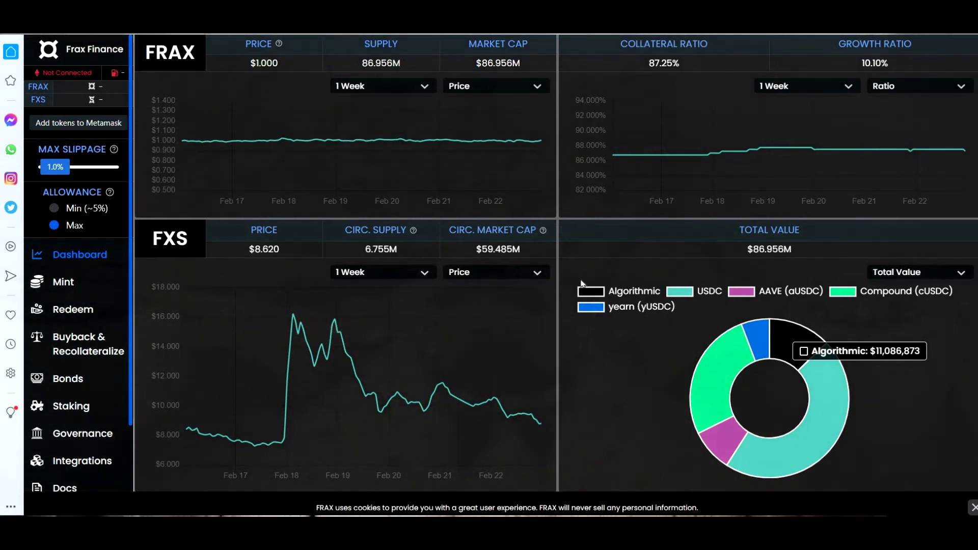
Inspect a chart on the Frax Finance FRAX and FXS dashboard.
{"action": "left_click", "coordinate": [511, 272]}
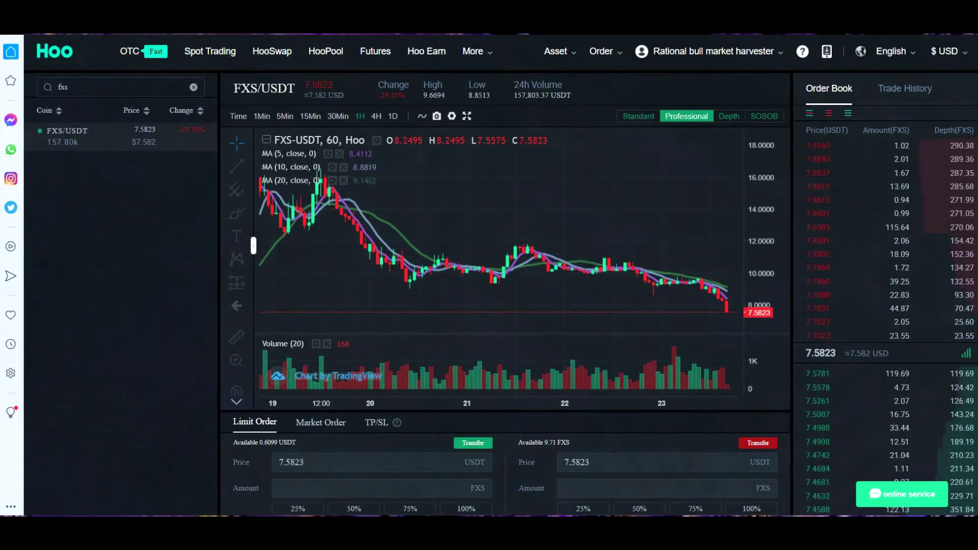
{"action": "scroll", "coordinate": [737, 318], "scroll_direction": "down", "scroll_amount": 4}
{"action": "scroll", "coordinate": [500, 274], "scroll_direction": "down", "scroll_amount": 1}
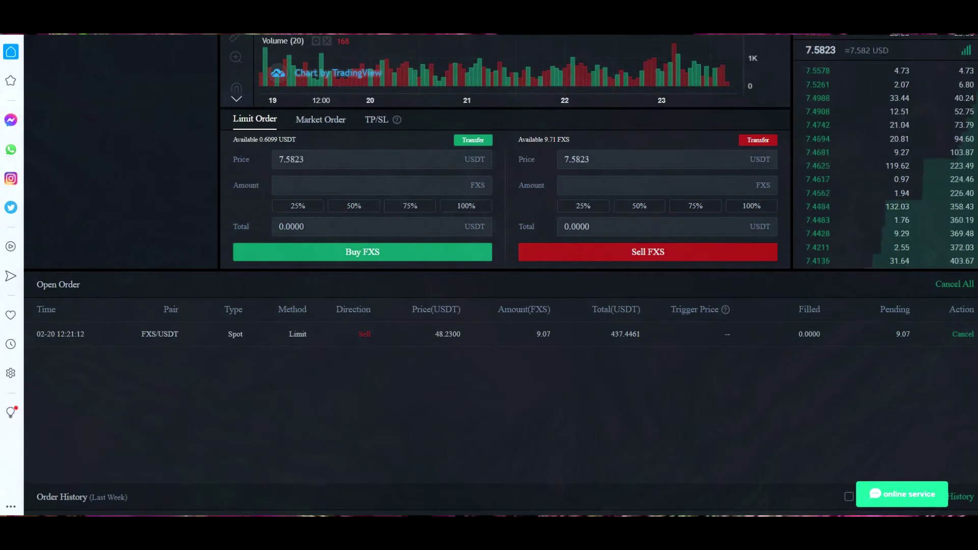
{"action": "scroll", "coordinate": [711, 246], "scroll_direction": "up", "scroll_amount": 2}
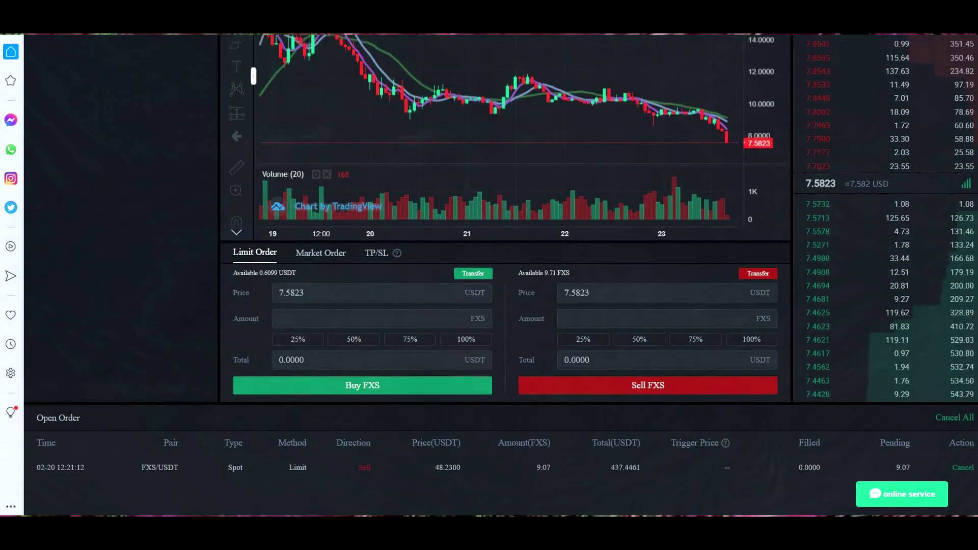
{"action": "scroll", "coordinate": [711, 246], "scroll_direction": "up", "scroll_amount": 1}
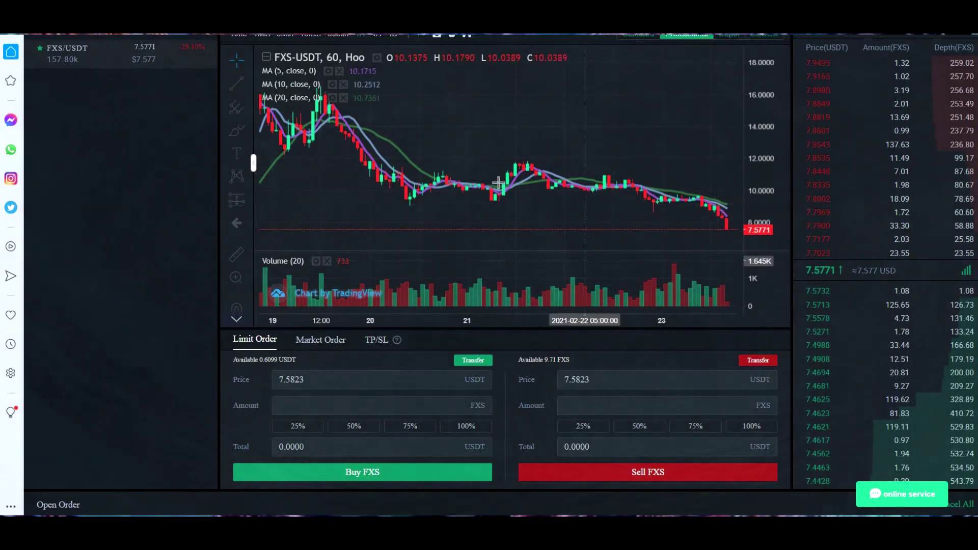
{"action": "scroll", "coordinate": [466, 249], "scroll_direction": "up", "scroll_amount": 1}
{"action": "scroll", "coordinate": [629, 240], "scroll_direction": "up", "scroll_amount": 2}
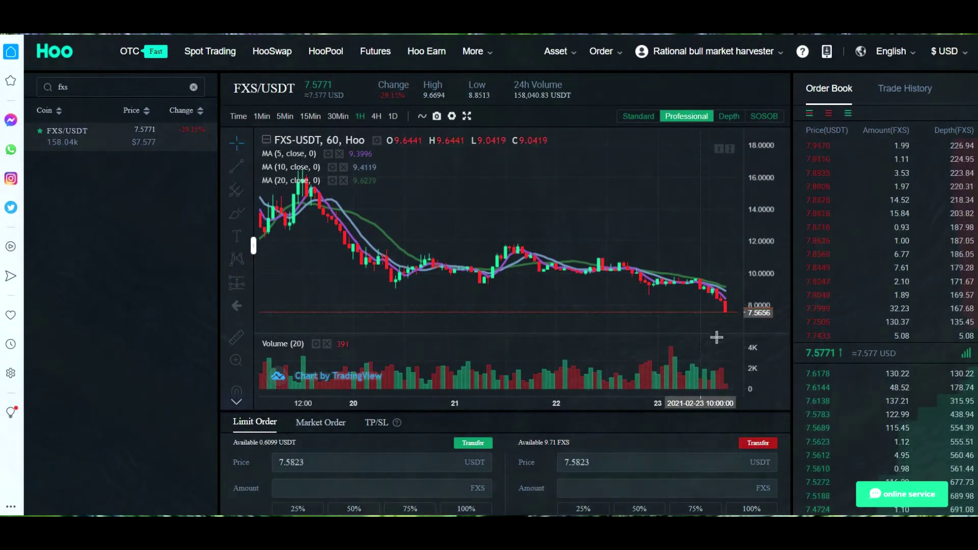
{"action": "scroll", "coordinate": [725, 317], "scroll_direction": "down", "scroll_amount": 1}
{"action": "scroll", "coordinate": [729, 305], "scroll_direction": "down", "scroll_amount": 2}
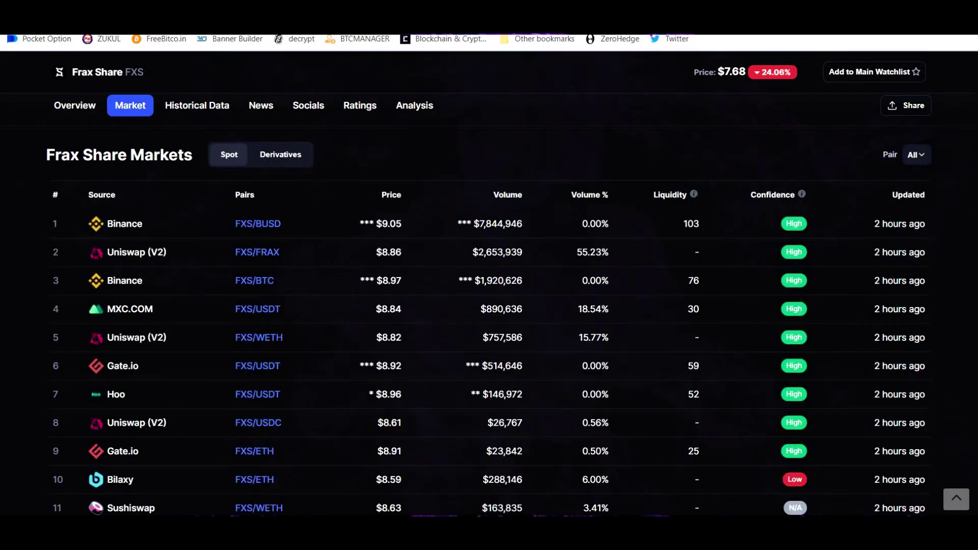
{"action": "scroll", "coordinate": [489, 306], "scroll_direction": "down", "scroll_amount": 1}
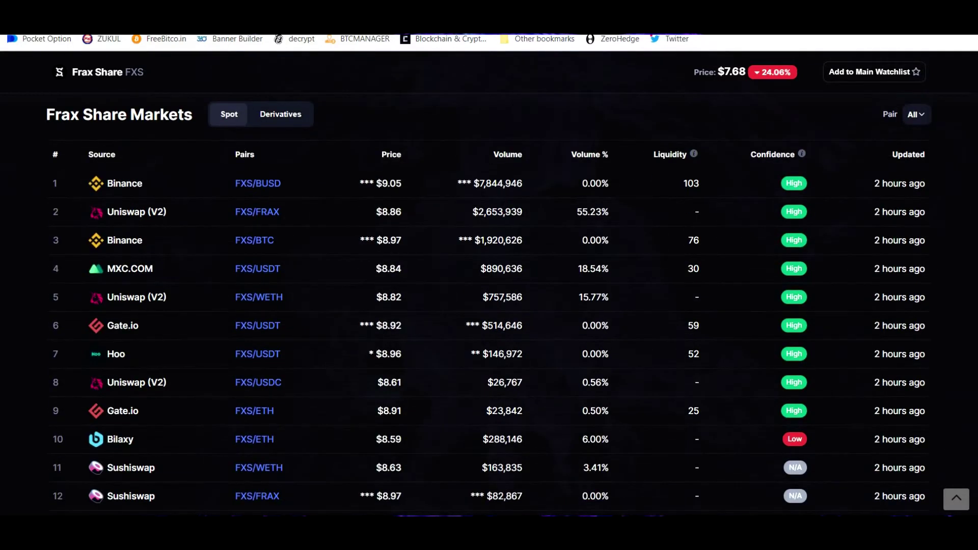
{"action": "scroll", "coordinate": [393, 131], "scroll_direction": "down", "scroll_amount": 1}
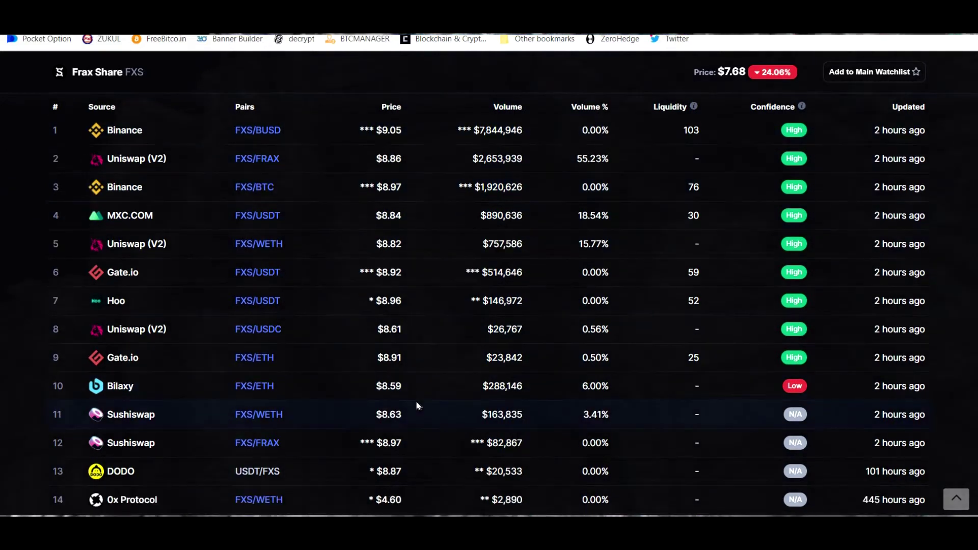
{"action": "scroll", "coordinate": [417, 404], "scroll_direction": "down", "scroll_amount": 2}
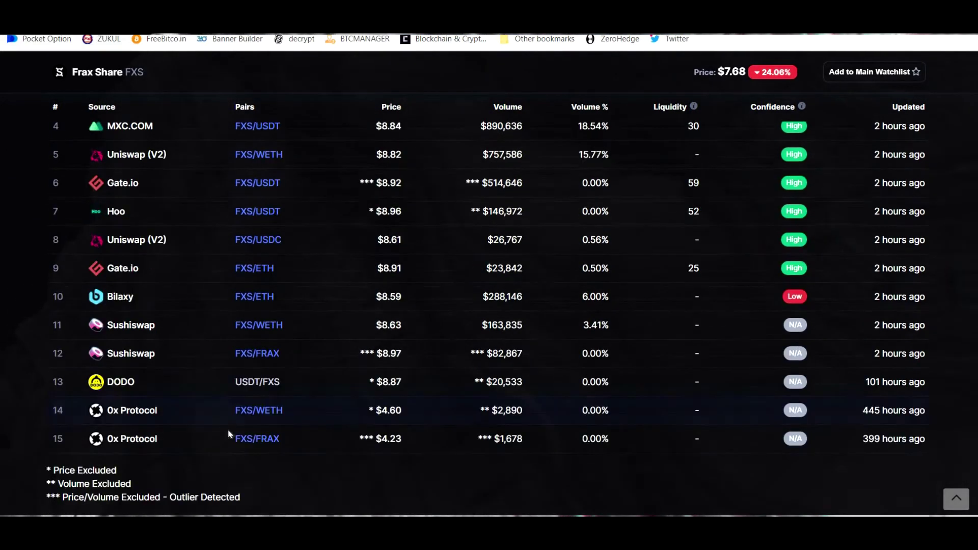
{"action": "scroll", "coordinate": [228, 434], "scroll_direction": "up", "scroll_amount": 1}
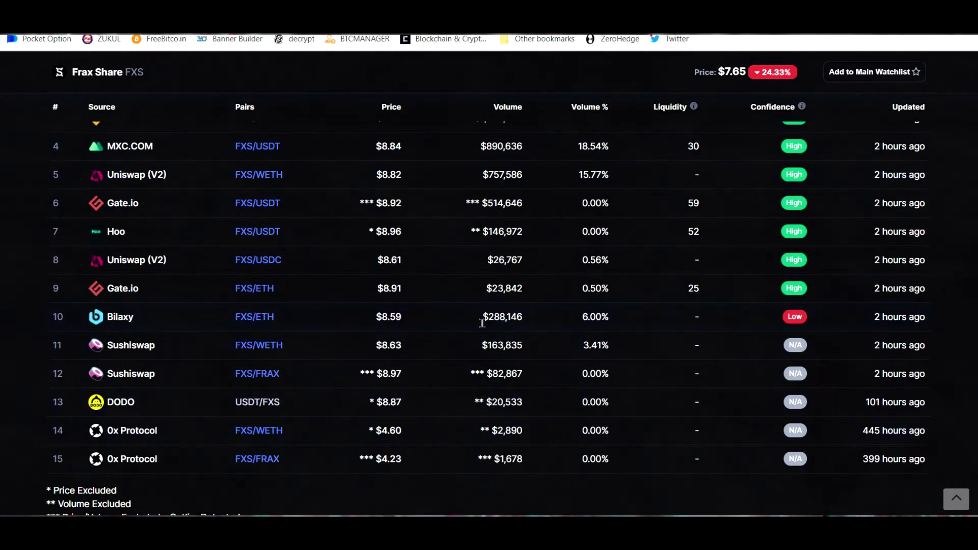
{"action": "scroll", "coordinate": [362, 411], "scroll_direction": "up", "scroll_amount": 2}
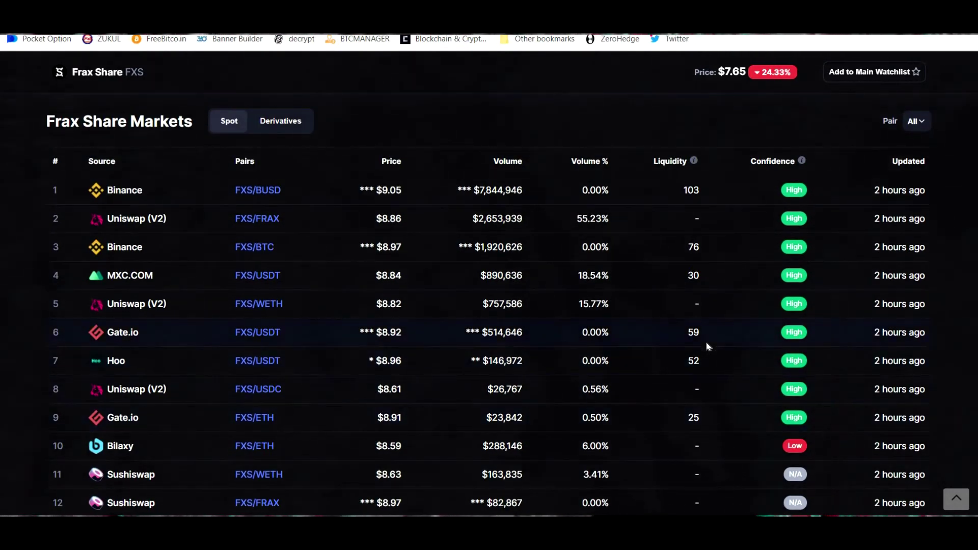
{"action": "scroll", "coordinate": [128, 366], "scroll_direction": "down", "scroll_amount": 1}
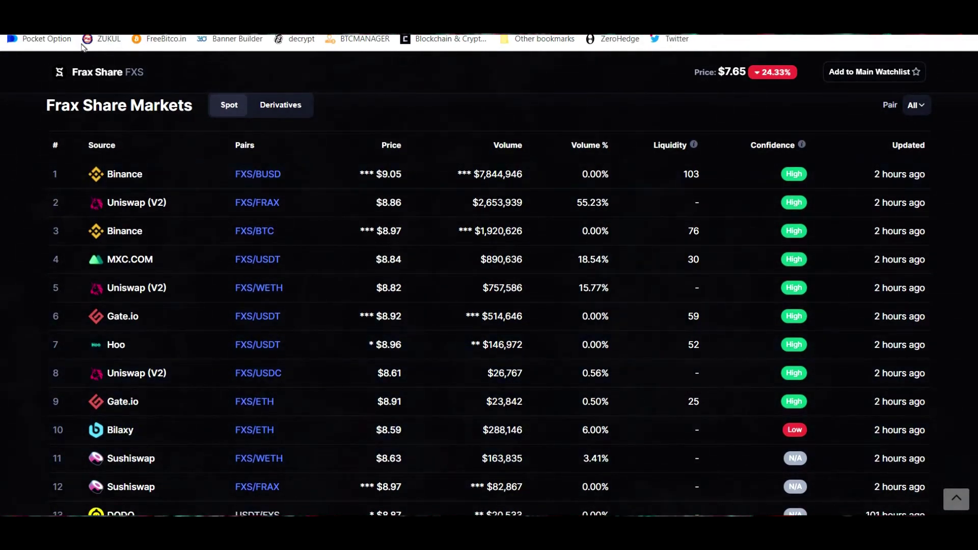
{"action": "scroll", "coordinate": [802, 210], "scroll_direction": "up", "scroll_amount": 3}
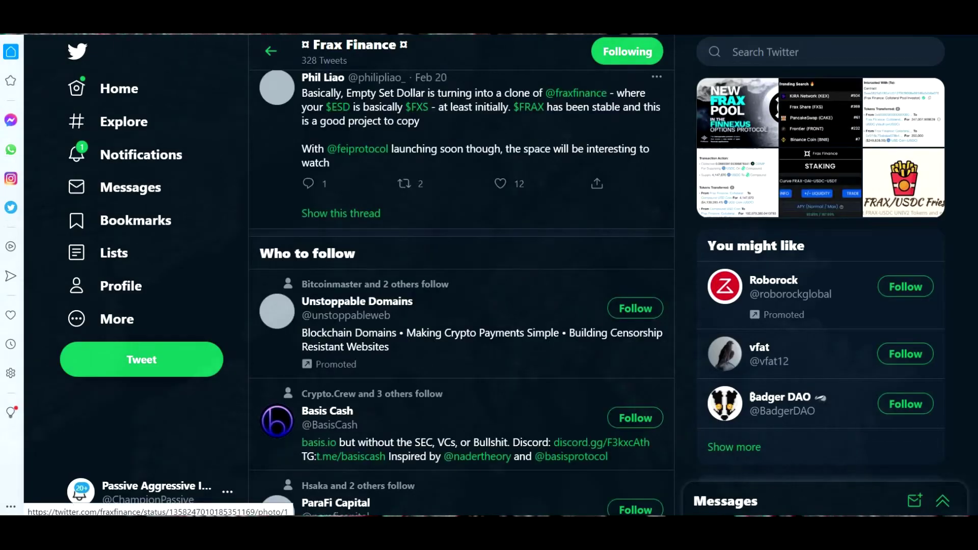
{"action": "scroll", "coordinate": [515, 270], "scroll_direction": "up", "scroll_amount": 4}
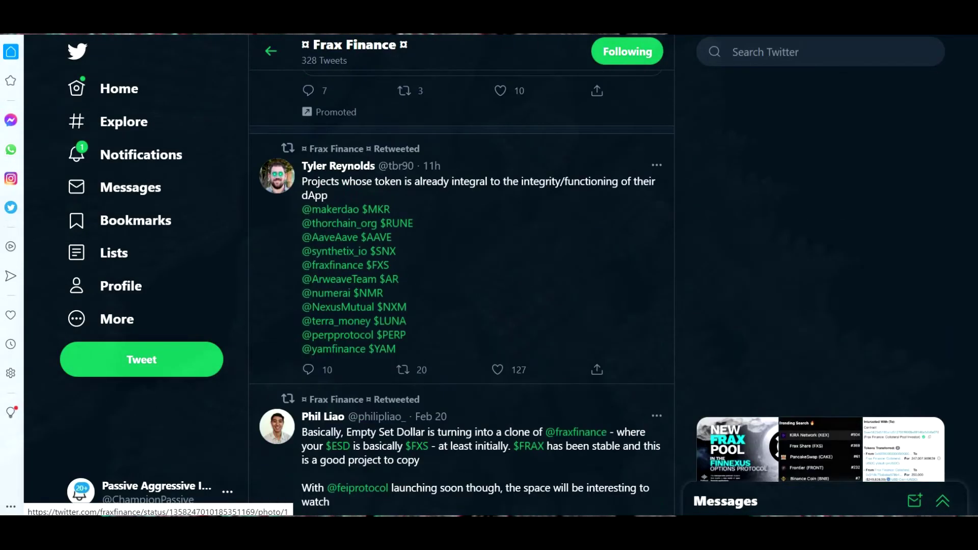
{"action": "scroll", "coordinate": [461, 290], "scroll_direction": "up", "scroll_amount": 3}
{"action": "scroll", "coordinate": [462, 290], "scroll_direction": "up", "scroll_amount": 3}
{"action": "scroll", "coordinate": [461, 291], "scroll_direction": "up", "scroll_amount": 3}
{"action": "scroll", "coordinate": [462, 291], "scroll_direction": "up", "scroll_amount": 3}
{"action": "scroll", "coordinate": [462, 290], "scroll_direction": "down", "scroll_amount": 1}
{"action": "scroll", "coordinate": [462, 290], "scroll_direction": "down", "scroll_amount": 1}
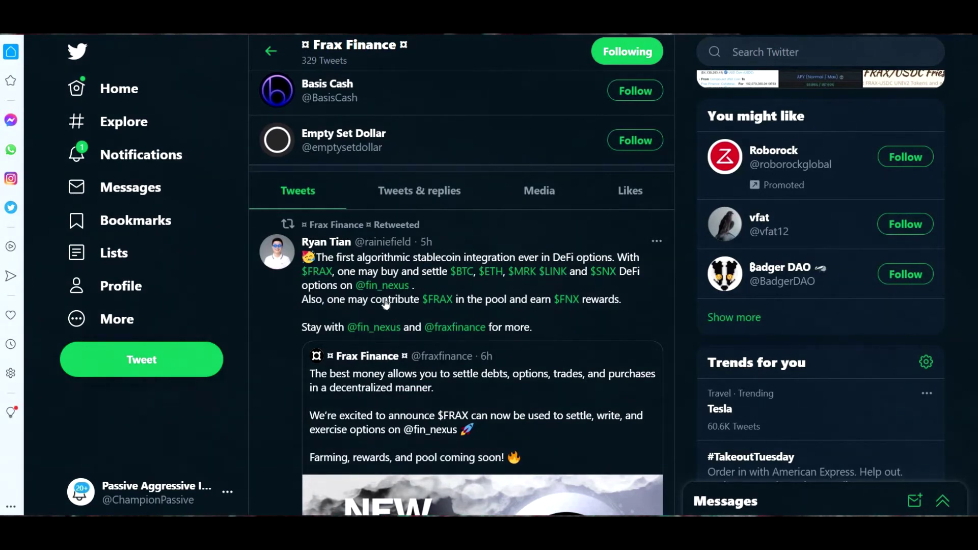
{"action": "scroll", "coordinate": [403, 231], "scroll_direction": "up", "scroll_amount": 5}
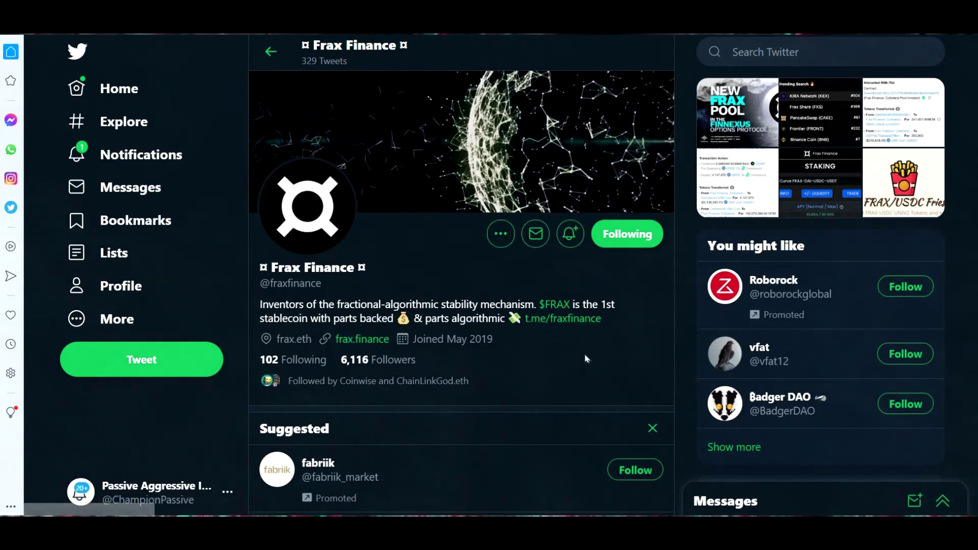
{"action": "scroll", "coordinate": [585, 358], "scroll_direction": "down", "scroll_amount": 3}
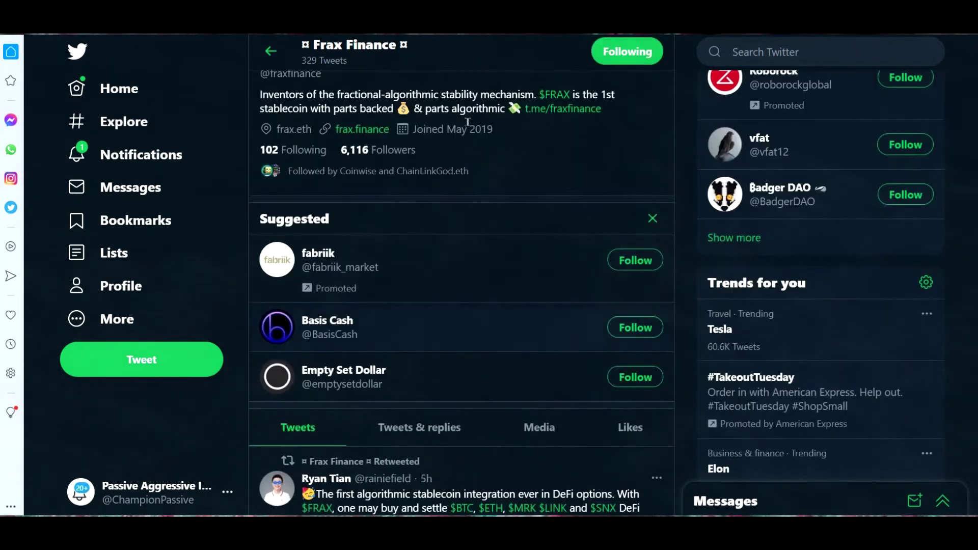
{"action": "scroll", "coordinate": [567, 166], "scroll_direction": "down", "scroll_amount": 2}
{"action": "scroll", "coordinate": [557, 222], "scroll_direction": "down", "scroll_amount": 1}
{"action": "scroll", "coordinate": [543, 305], "scroll_direction": "down", "scroll_amount": 3}
{"action": "scroll", "coordinate": [531, 370], "scroll_direction": "down", "scroll_amount": 1}
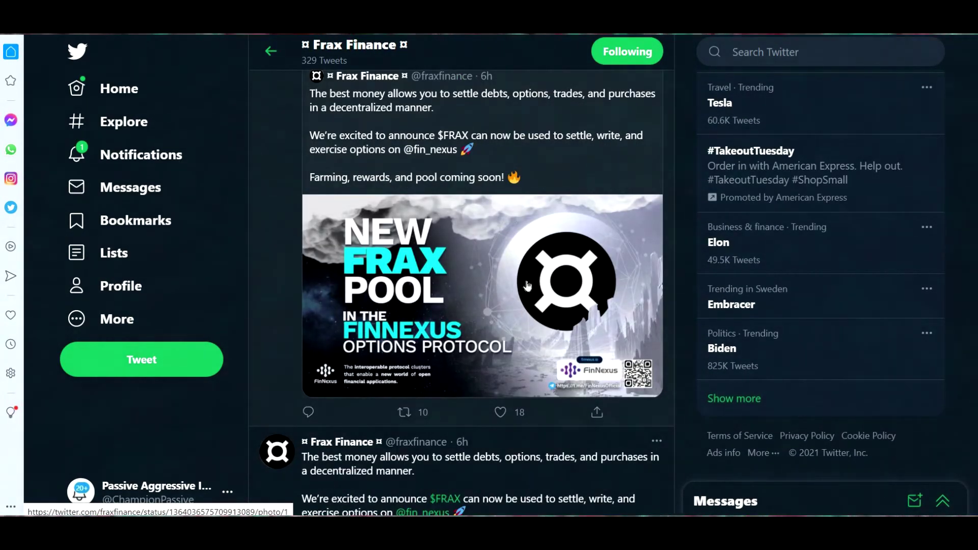
{"action": "scroll", "coordinate": [527, 286], "scroll_direction": "down", "scroll_amount": 2}
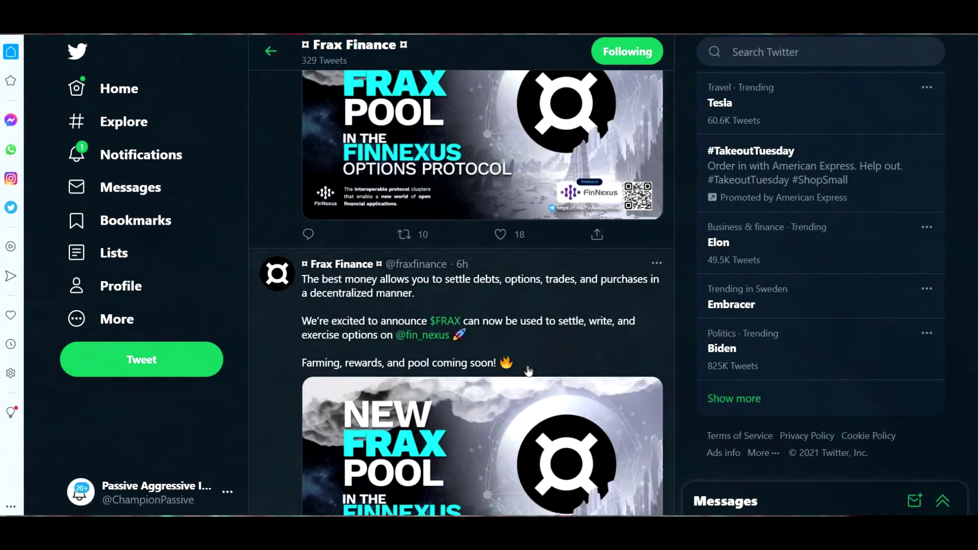
{"action": "scroll", "coordinate": [528, 369], "scroll_direction": "down", "scroll_amount": 1}
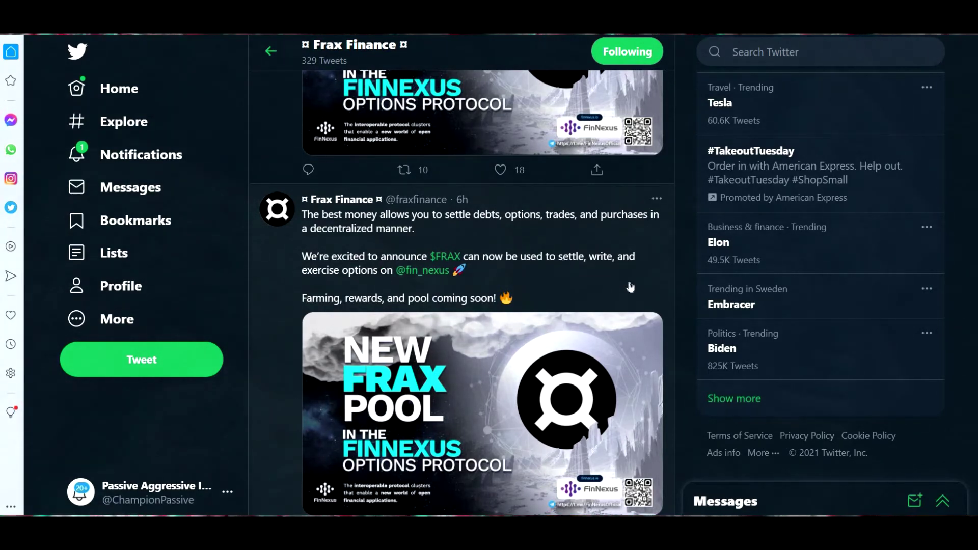
{"action": "scroll", "coordinate": [630, 286], "scroll_direction": "down", "scroll_amount": 2}
{"action": "scroll", "coordinate": [629, 286], "scroll_direction": "down", "scroll_amount": 2}
{"action": "scroll", "coordinate": [629, 287], "scroll_direction": "down", "scroll_amount": 2}
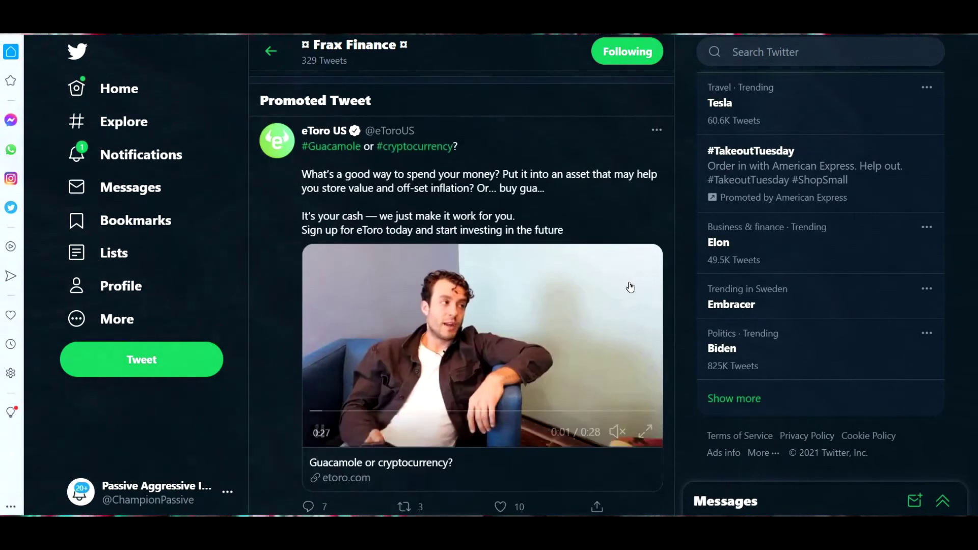
{"action": "scroll", "coordinate": [630, 286], "scroll_direction": "down", "scroll_amount": 2}
{"action": "scroll", "coordinate": [625, 294], "scroll_direction": "down", "scroll_amount": 3}
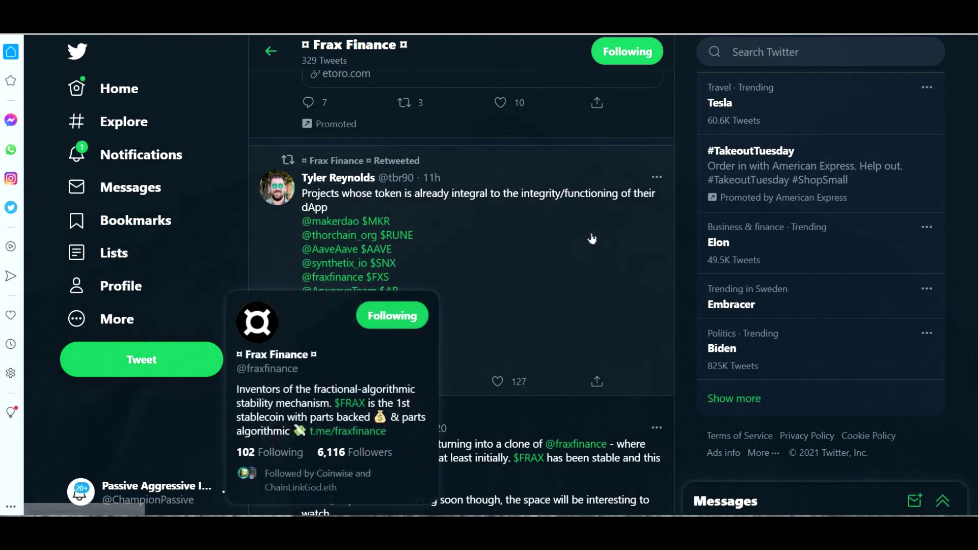
{"action": "scroll", "coordinate": [450, 297], "scroll_direction": "down", "scroll_amount": 3}
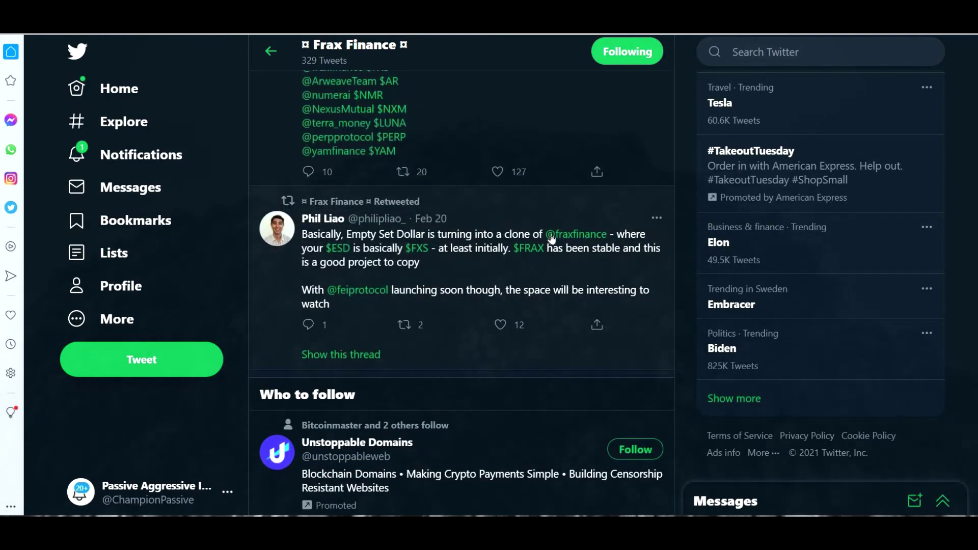
{"action": "scroll", "coordinate": [563, 339], "scroll_direction": "down", "scroll_amount": 3}
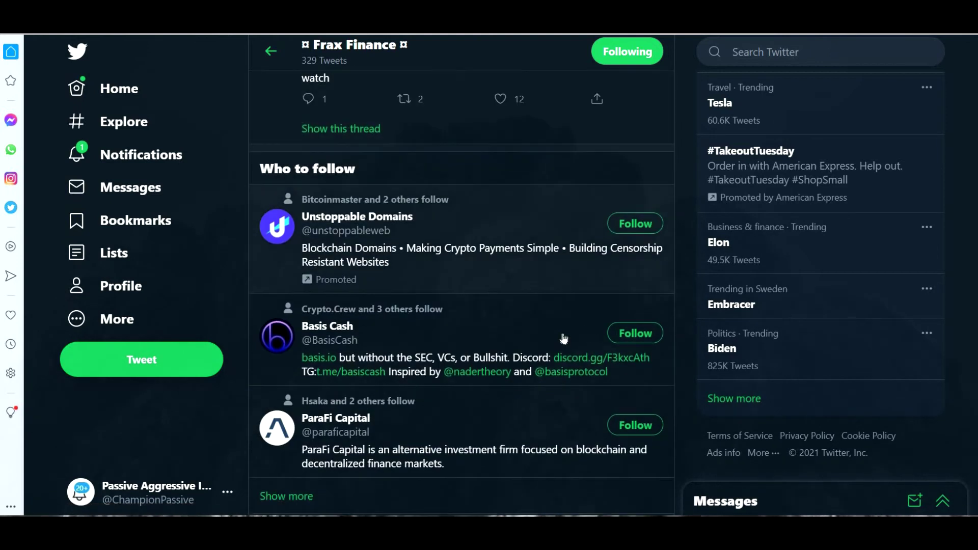
{"action": "scroll", "coordinate": [563, 339], "scroll_direction": "down", "scroll_amount": 3}
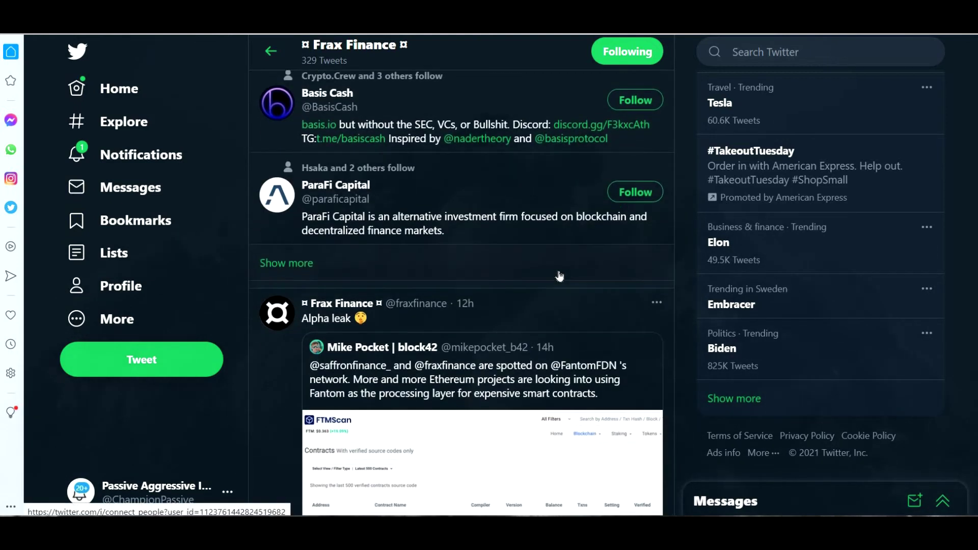
{"action": "scroll", "coordinate": [563, 270], "scroll_direction": "down", "scroll_amount": 2}
{"action": "scroll", "coordinate": [596, 218], "scroll_direction": "down", "scroll_amount": 4}
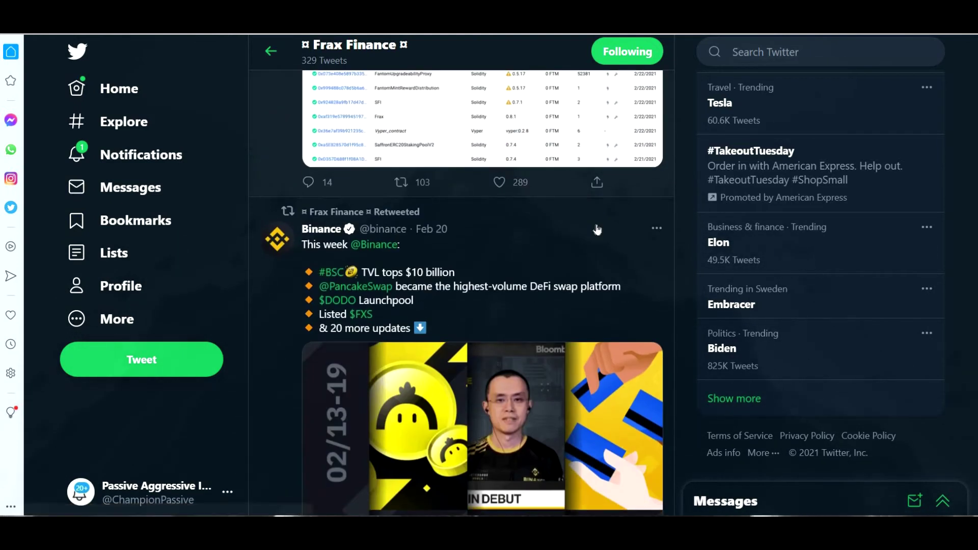
{"action": "scroll", "coordinate": [454, 220], "scroll_direction": "down", "scroll_amount": 1}
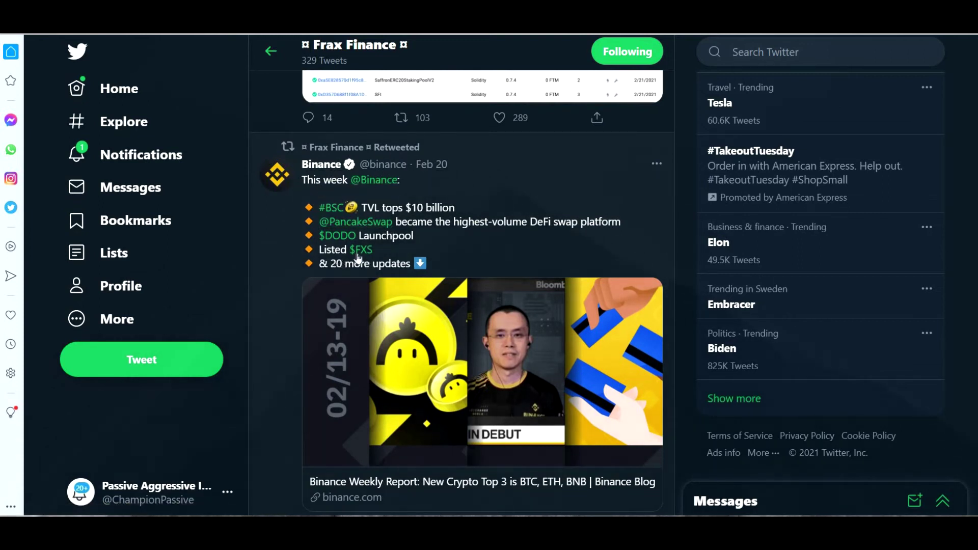
{"action": "scroll", "coordinate": [502, 246], "scroll_direction": "down", "scroll_amount": 4}
{"action": "scroll", "coordinate": [535, 265], "scroll_direction": "down", "scroll_amount": 4}
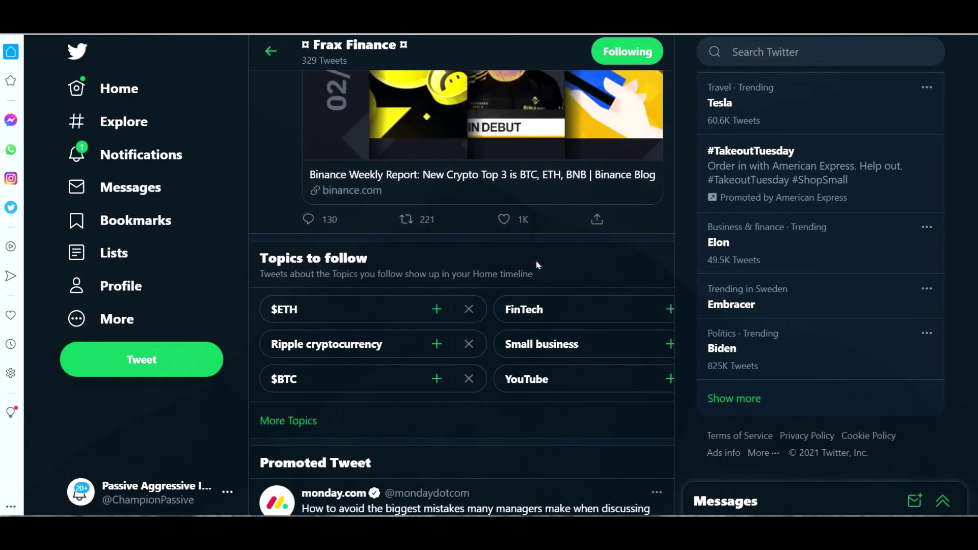
{"action": "scroll", "coordinate": [579, 297], "scroll_direction": "down", "scroll_amount": 2}
{"action": "scroll", "coordinate": [580, 298], "scroll_direction": "down", "scroll_amount": 5}
{"action": "scroll", "coordinate": [588, 299], "scroll_direction": "down", "scroll_amount": 4}
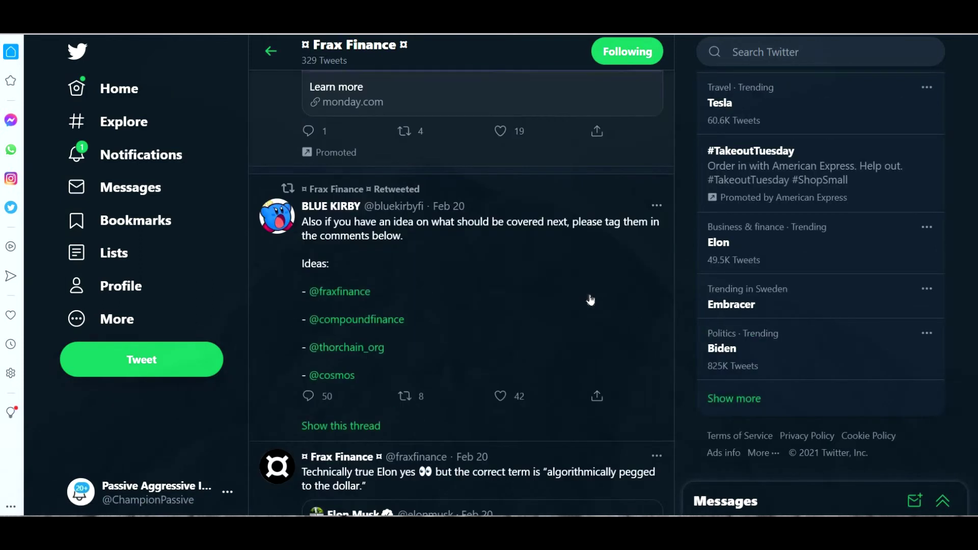
{"action": "scroll", "coordinate": [590, 300], "scroll_direction": "down", "scroll_amount": 3}
{"action": "scroll", "coordinate": [590, 299], "scroll_direction": "down", "scroll_amount": 1}
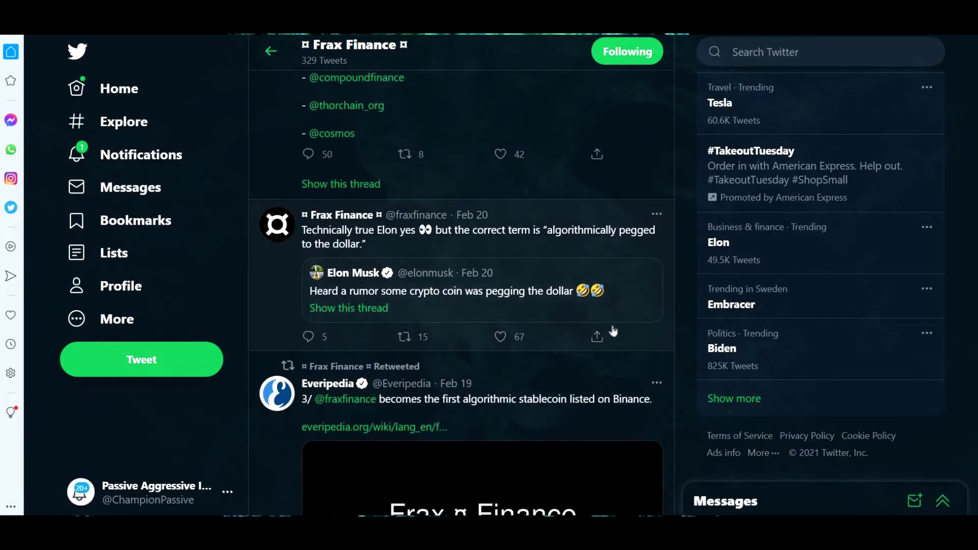
{"action": "scroll", "coordinate": [612, 331], "scroll_direction": "up", "scroll_amount": 3}
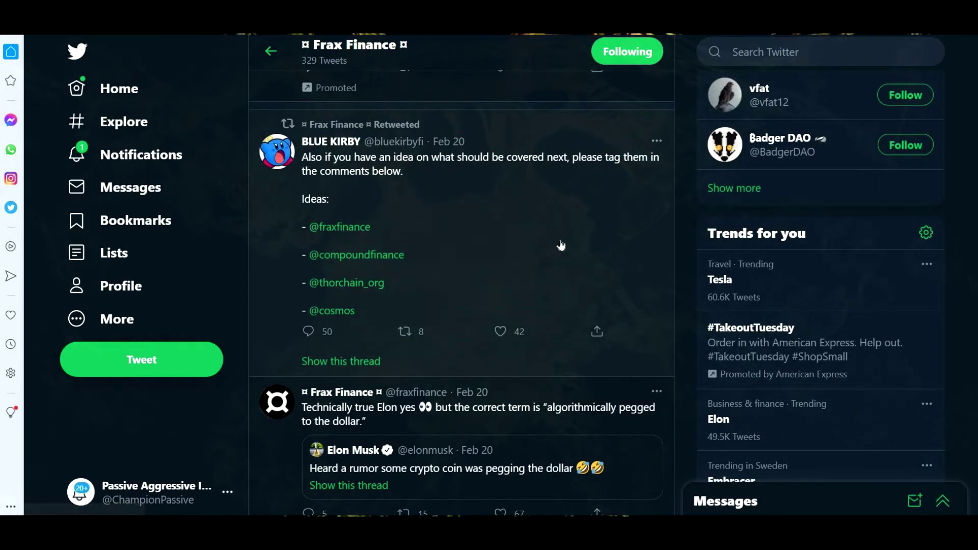
{"action": "scroll", "coordinate": [561, 244], "scroll_direction": "down", "scroll_amount": 4}
{"action": "scroll", "coordinate": [566, 246], "scroll_direction": "down", "scroll_amount": 3}
{"action": "scroll", "coordinate": [574, 247], "scroll_direction": "up", "scroll_amount": 2}
{"action": "scroll", "coordinate": [575, 246], "scroll_direction": "up", "scroll_amount": 1}
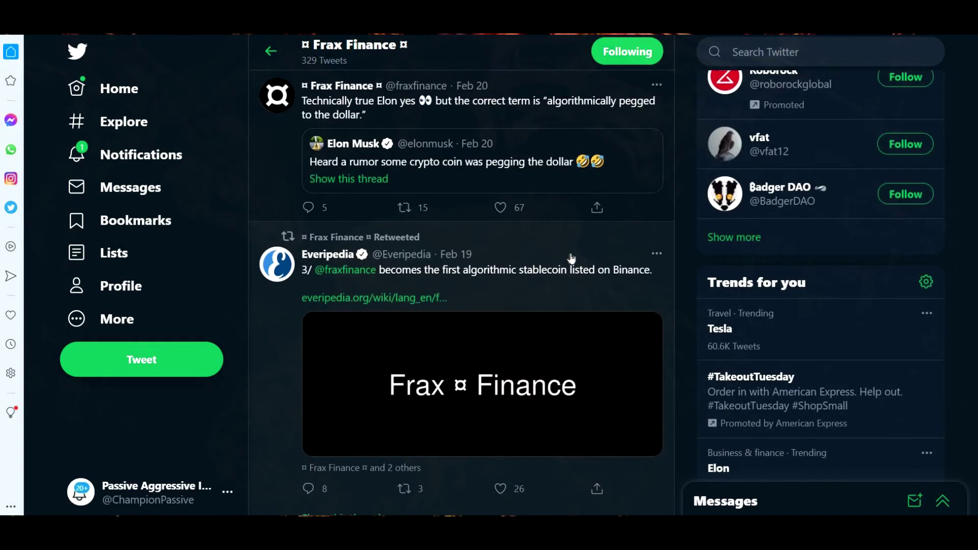
{"action": "scroll", "coordinate": [588, 200], "scroll_direction": "up", "scroll_amount": 1}
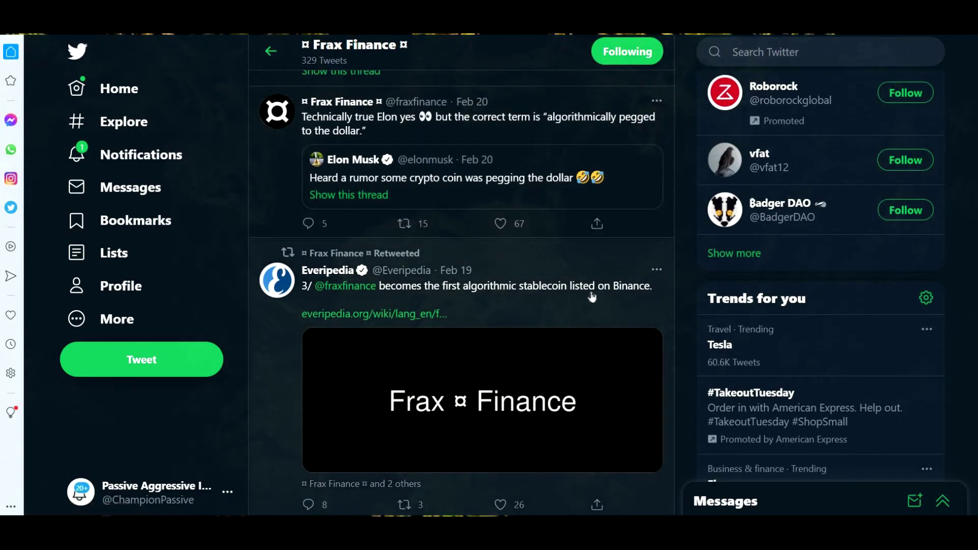
{"action": "scroll", "coordinate": [592, 297], "scroll_direction": "down", "scroll_amount": 2}
{"action": "scroll", "coordinate": [592, 297], "scroll_direction": "down", "scroll_amount": 1}
{"action": "scroll", "coordinate": [595, 298], "scroll_direction": "down", "scroll_amount": 1}
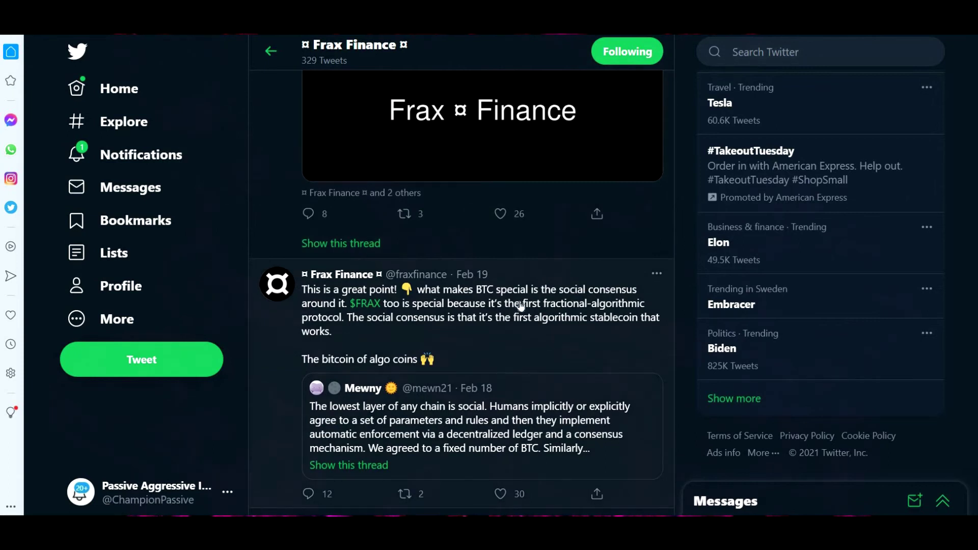
{"action": "scroll", "coordinate": [557, 339], "scroll_direction": "down", "scroll_amount": 1}
{"action": "scroll", "coordinate": [556, 340], "scroll_direction": "down", "scroll_amount": 3}
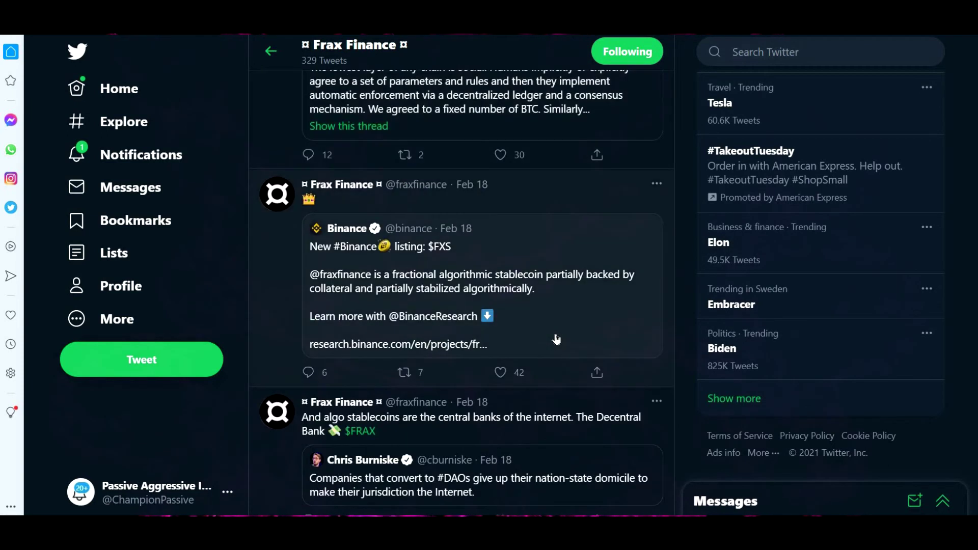
{"action": "scroll", "coordinate": [556, 339], "scroll_direction": "down", "scroll_amount": 3}
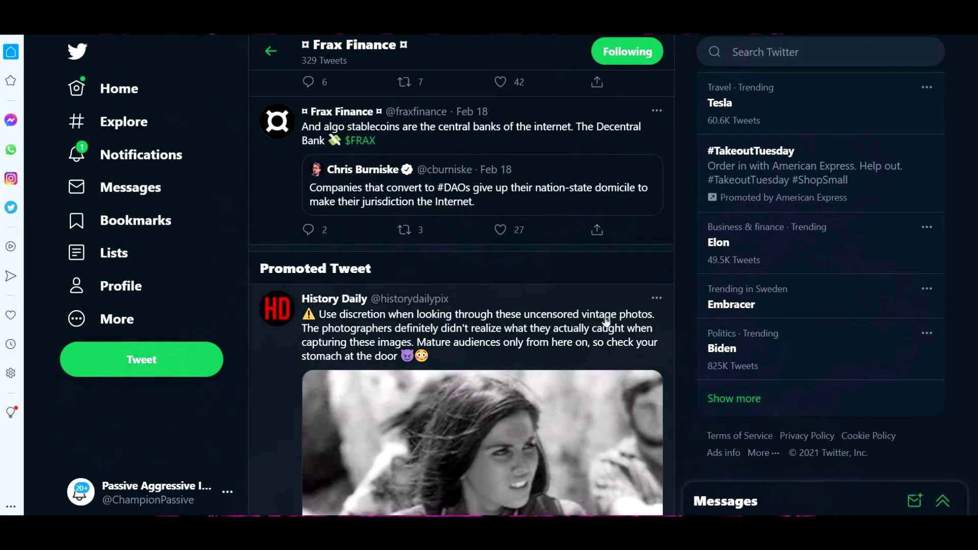
{"action": "scroll", "coordinate": [492, 385], "scroll_direction": "up", "scroll_amount": 4}
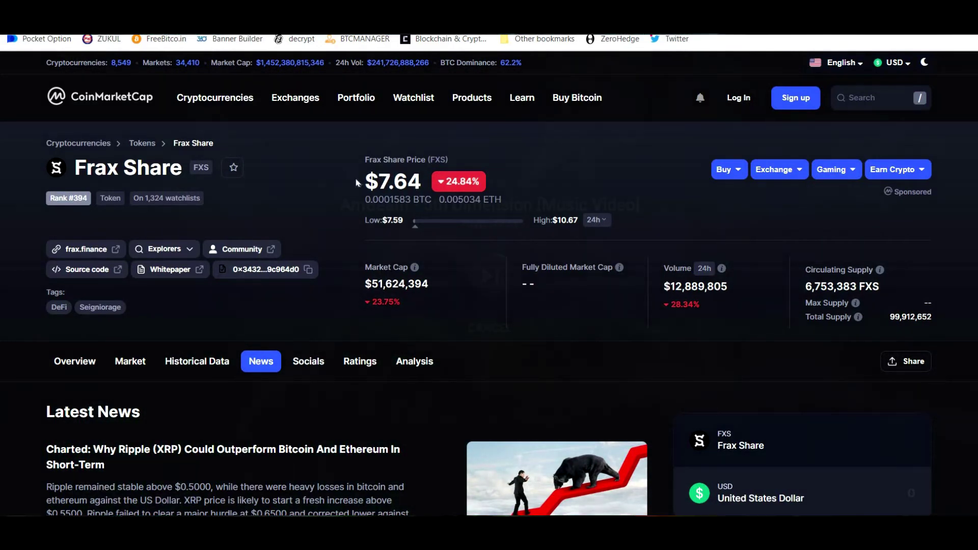
{"action": "left_click_drag", "start_coordinate": [395, 178], "coordinate": [611, 166]}
{"action": "left_click", "coordinate": [433, 183]}
{"action": "double_click", "coordinate": [396, 179]}
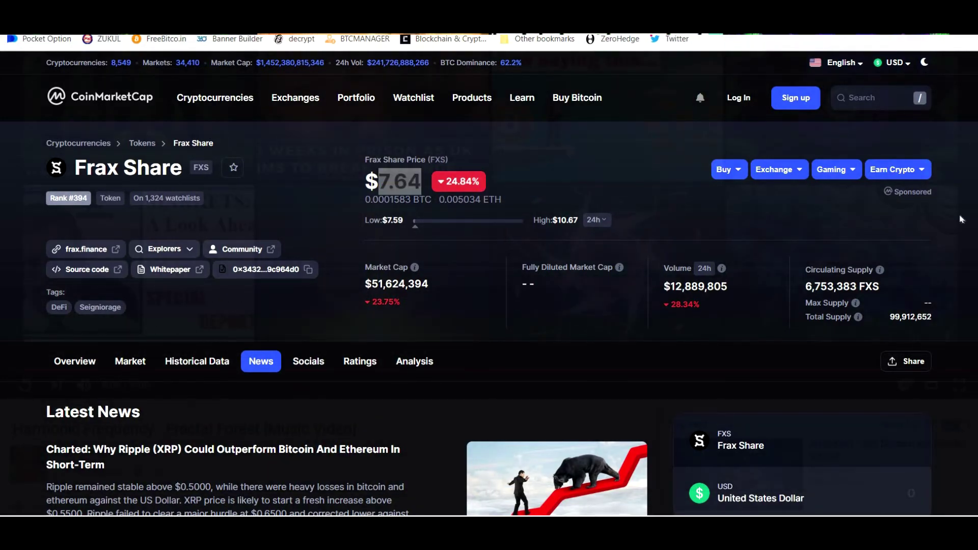
{"action": "left_click", "coordinate": [165, 156]}
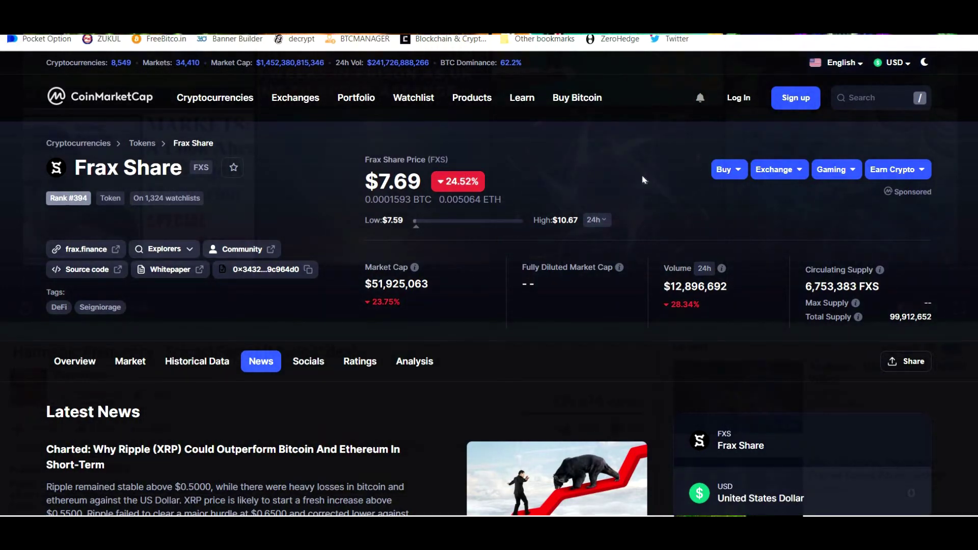
{"action": "scroll", "coordinate": [642, 179], "scroll_direction": "down", "scroll_amount": 3}
{"action": "scroll", "coordinate": [640, 180], "scroll_direction": "down", "scroll_amount": 5}
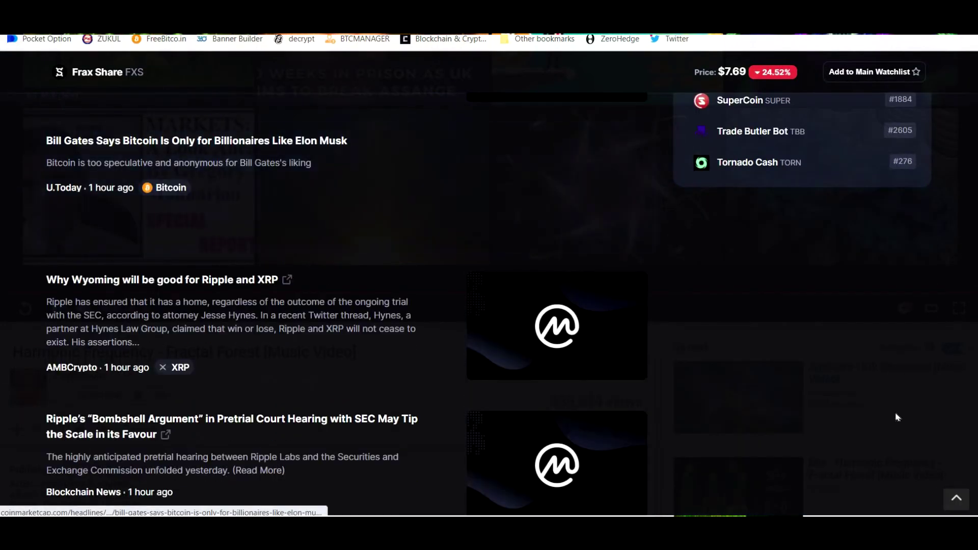
{"action": "scroll", "coordinate": [886, 350], "scroll_direction": "up", "scroll_amount": 2}
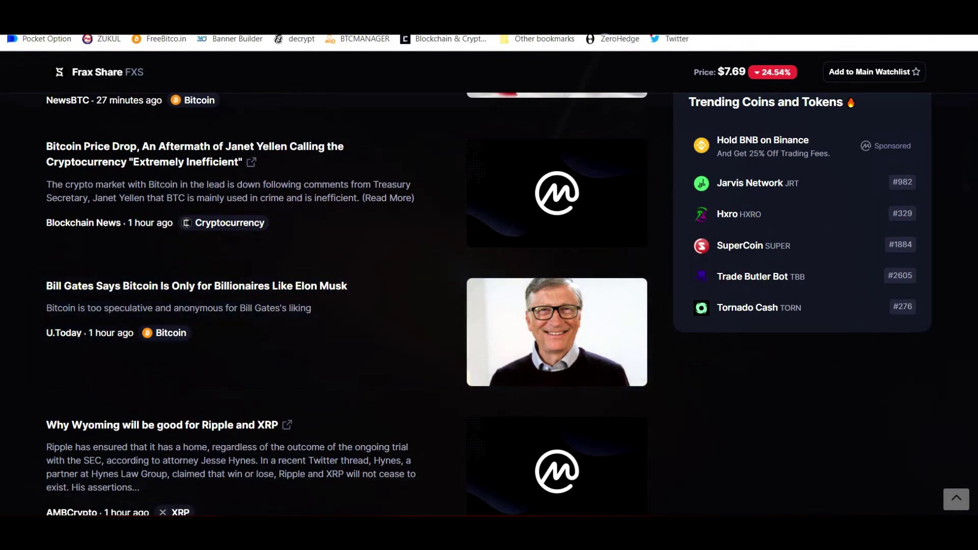
{"action": "scroll", "coordinate": [603, 78], "scroll_direction": "up", "scroll_amount": 10}
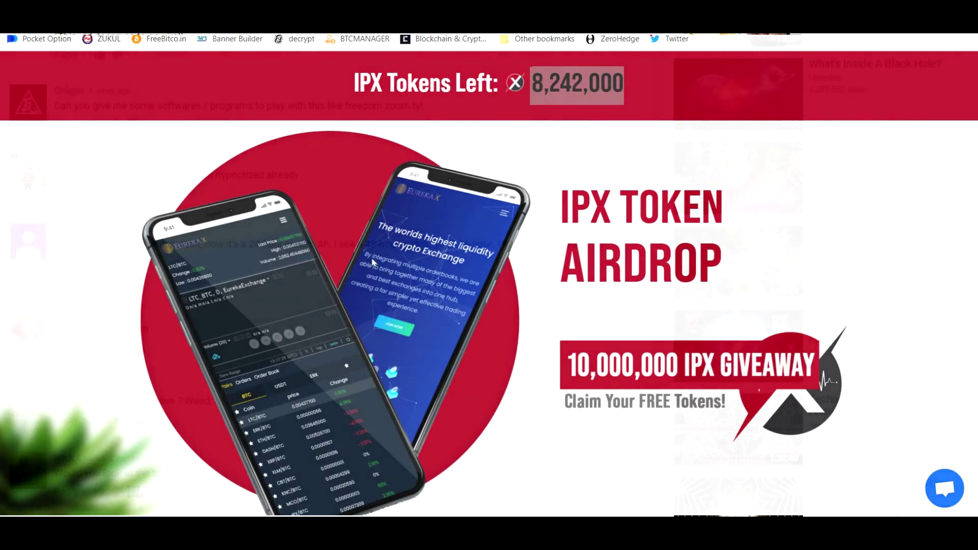
{"action": "scroll", "coordinate": [674, 152], "scroll_direction": "up", "scroll_amount": 2}
{"action": "scroll", "coordinate": [673, 176], "scroll_direction": "up", "scroll_amount": 2}
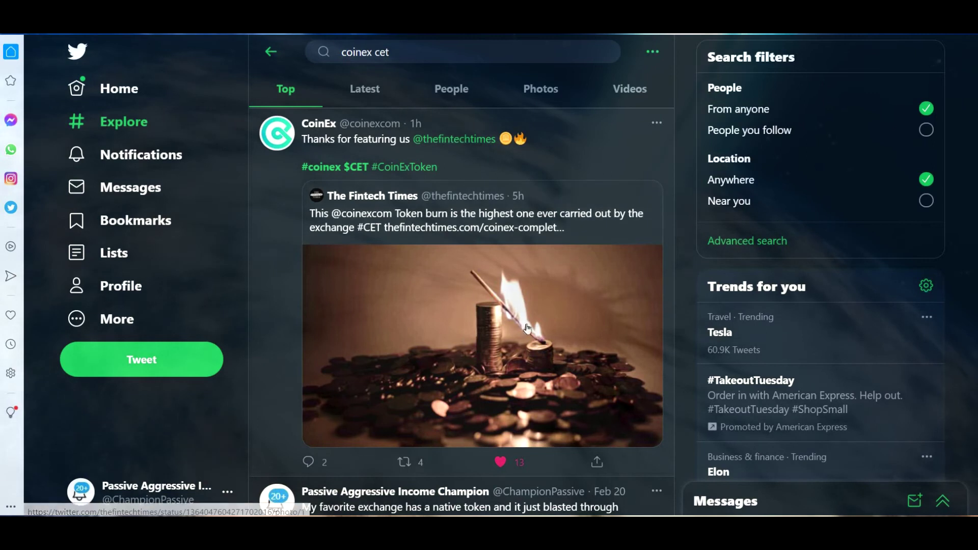
{"action": "scroll", "coordinate": [559, 319], "scroll_direction": "down", "scroll_amount": 3}
{"action": "scroll", "coordinate": [566, 340], "scroll_direction": "down", "scroll_amount": 1}
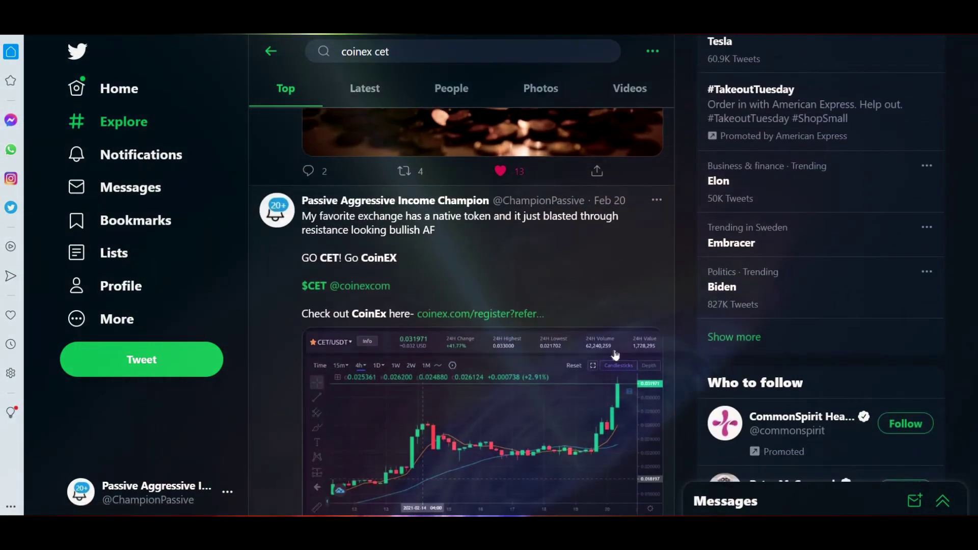
{"action": "scroll", "coordinate": [570, 360], "scroll_direction": "down", "scroll_amount": 1}
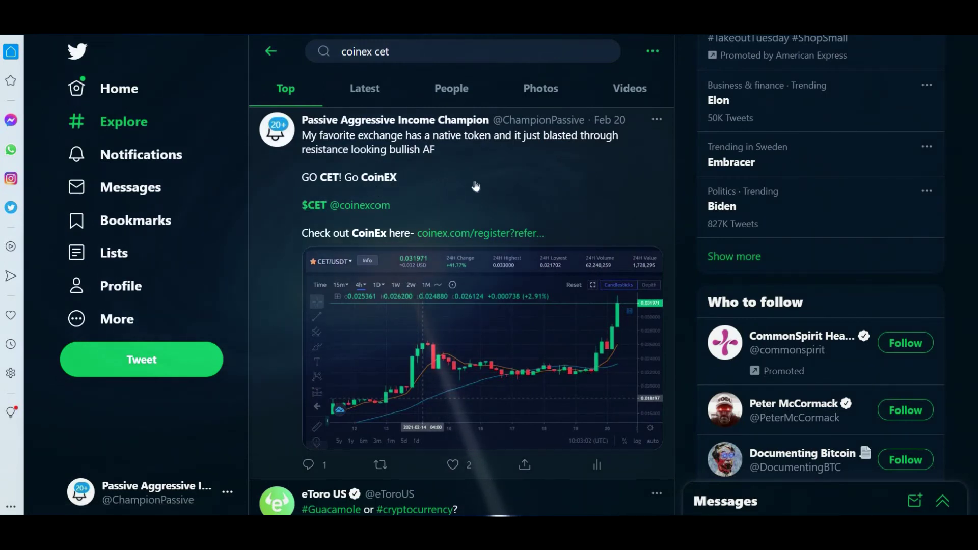
{"action": "scroll", "coordinate": [585, 245], "scroll_direction": "down", "scroll_amount": 2}
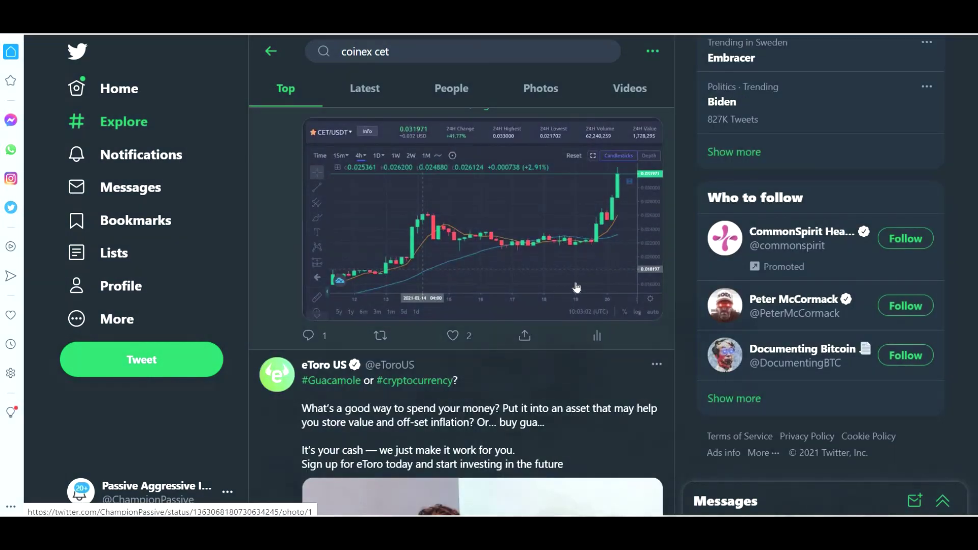
{"action": "scroll", "coordinate": [577, 288], "scroll_direction": "down", "scroll_amount": 4}
{"action": "scroll", "coordinate": [576, 288], "scroll_direction": "down", "scroll_amount": 4}
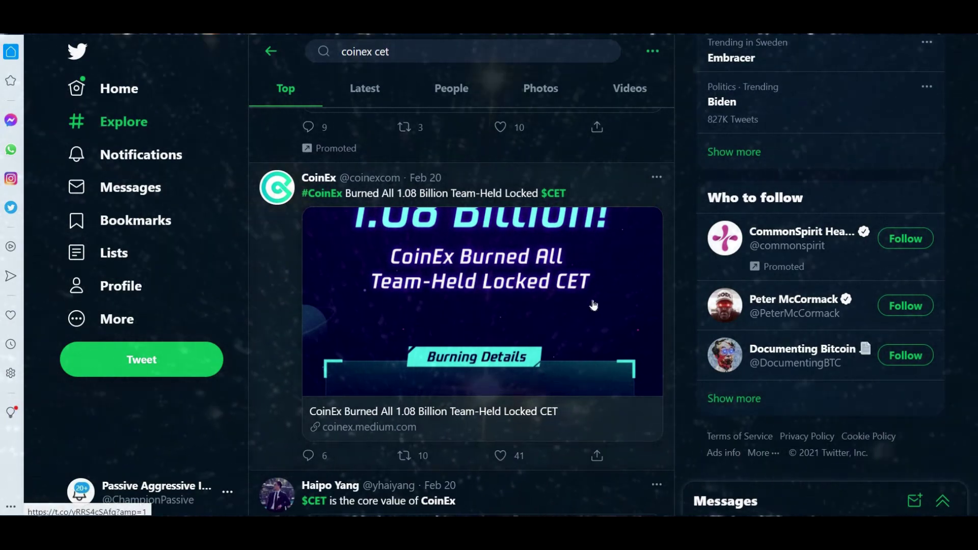
{"action": "scroll", "coordinate": [592, 305], "scroll_direction": "down", "scroll_amount": 2}
{"action": "scroll", "coordinate": [593, 305], "scroll_direction": "down", "scroll_amount": 4}
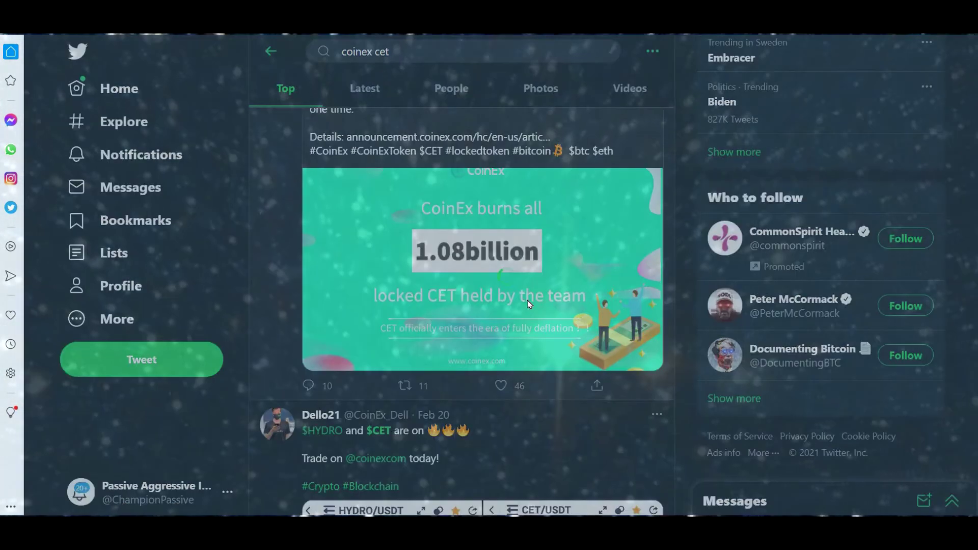
View the CoinEx 1.08 billion CET burn image enlarged, then close it.
{"action": "left_click", "coordinate": [527, 300]}
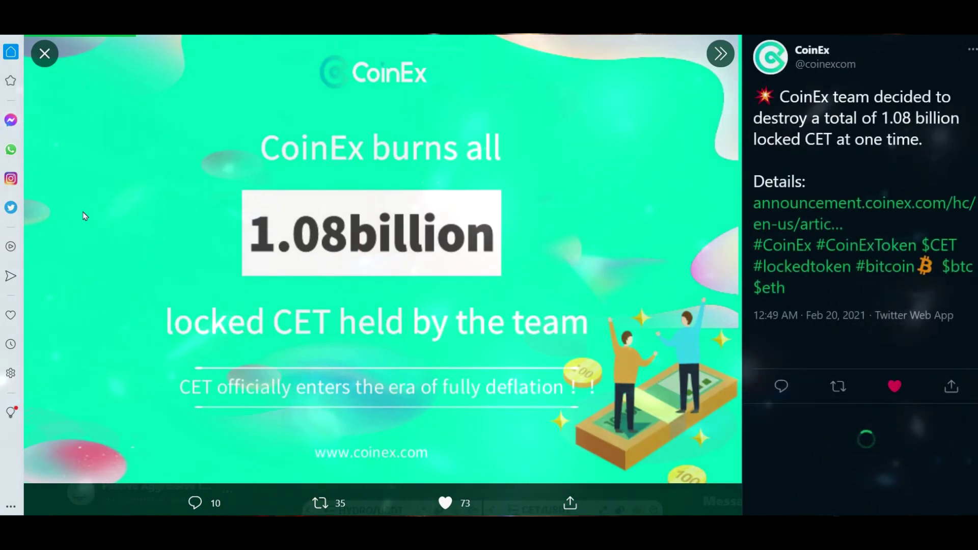
{"action": "left_click", "coordinate": [44, 53]}
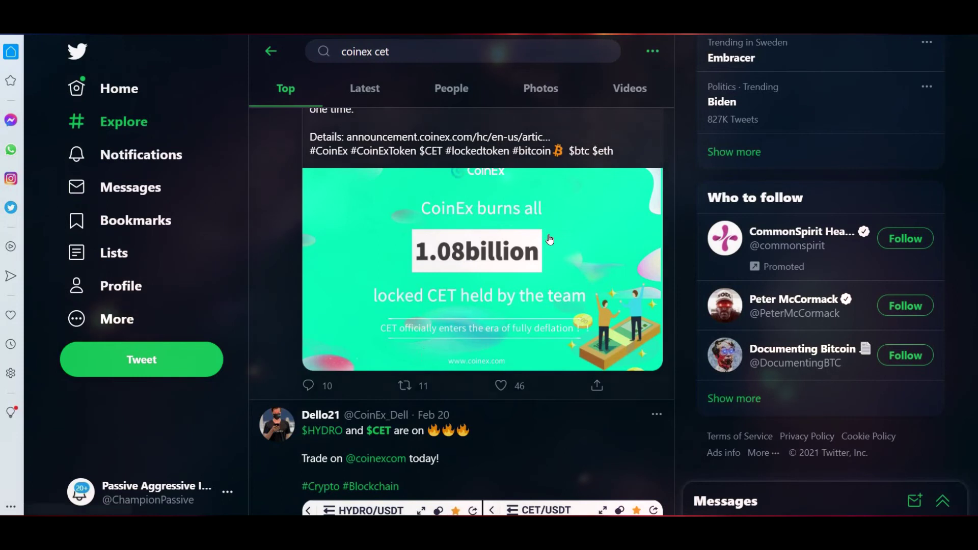
{"action": "scroll", "coordinate": [549, 239], "scroll_direction": "up", "scroll_amount": 5}
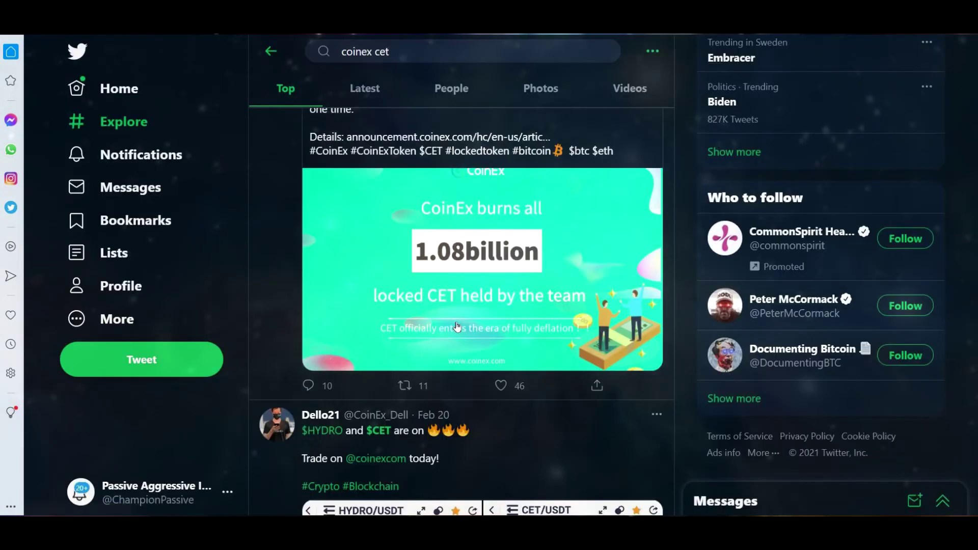
{"action": "scroll", "coordinate": [456, 327], "scroll_direction": "up", "scroll_amount": 1}
{"action": "scroll", "coordinate": [457, 327], "scroll_direction": "up", "scroll_amount": 3}
{"action": "scroll", "coordinate": [457, 327], "scroll_direction": "up", "scroll_amount": 1}
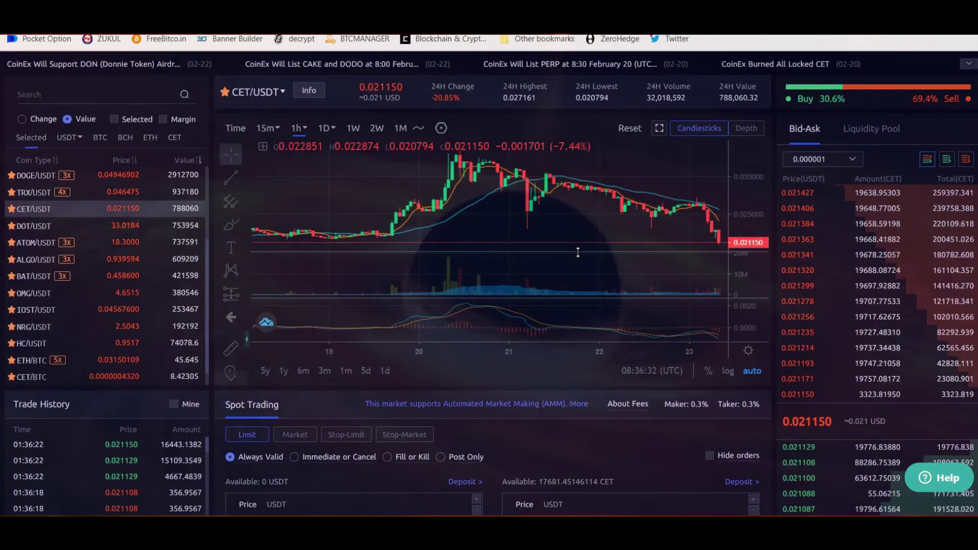
{"action": "scroll", "coordinate": [589, 258], "scroll_direction": "up", "scroll_amount": 2}
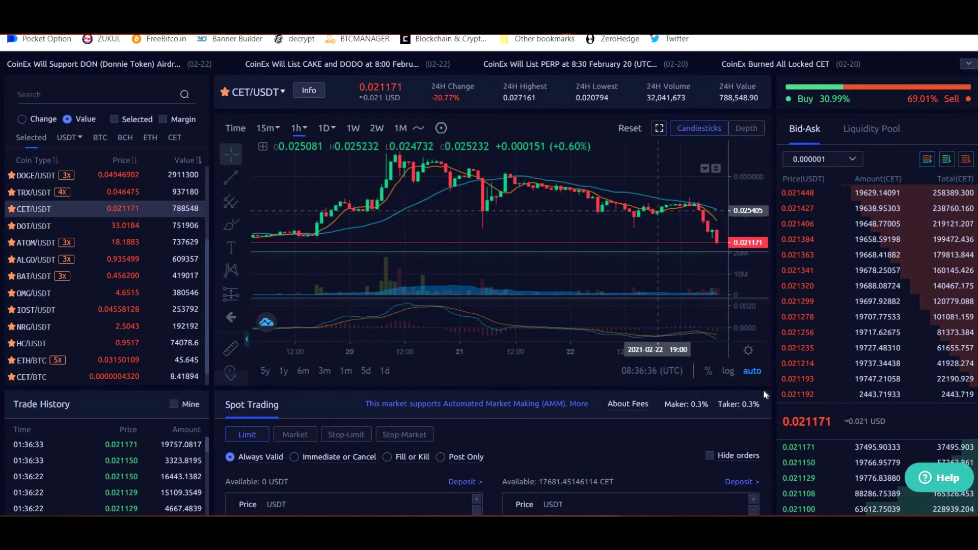
{"action": "scroll", "coordinate": [228, 421], "scroll_direction": "down", "scroll_amount": 1}
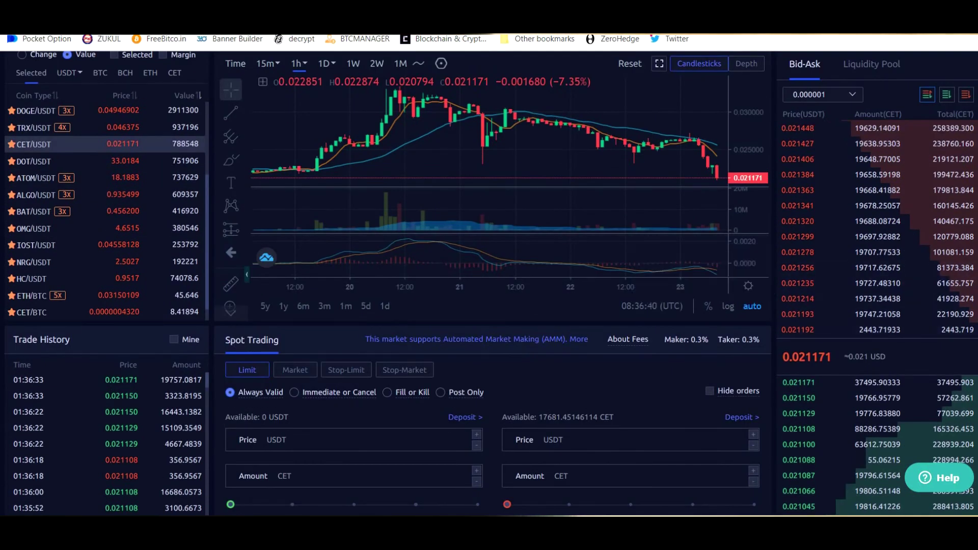
{"action": "scroll", "coordinate": [488, 275], "scroll_direction": "up", "scroll_amount": 1}
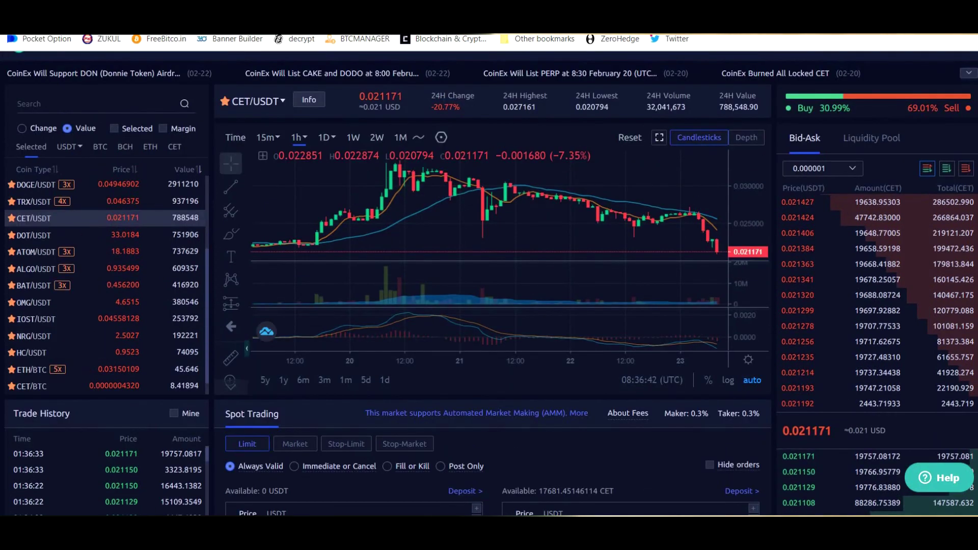
{"action": "scroll", "coordinate": [489, 275], "scroll_direction": "up", "scroll_amount": 1}
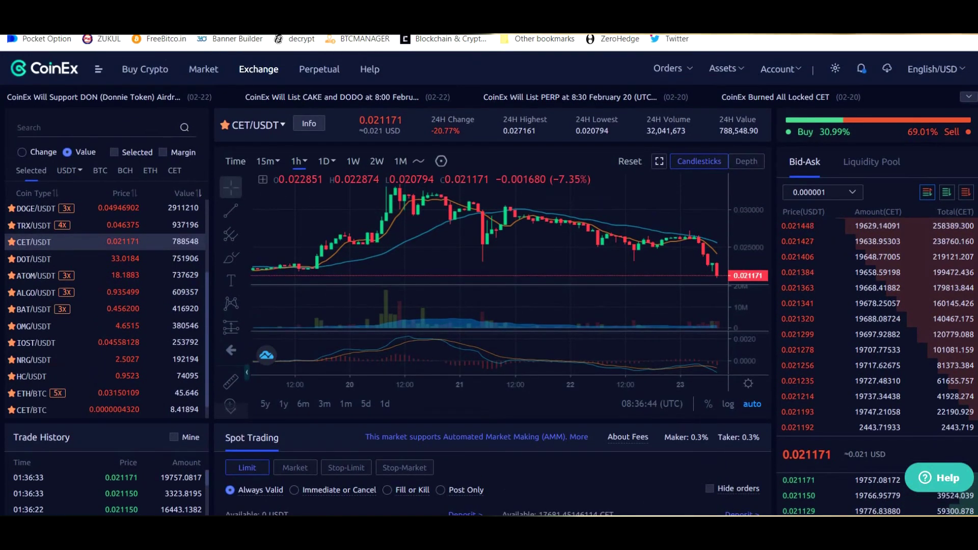
{"action": "scroll", "coordinate": [702, 315], "scroll_direction": "down", "scroll_amount": 2}
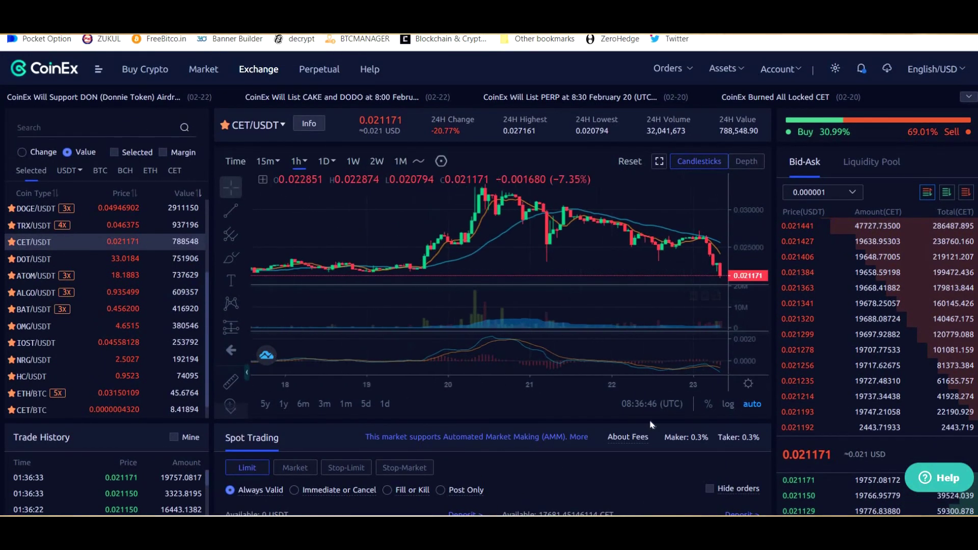
{"action": "scroll", "coordinate": [670, 389], "scroll_direction": "down", "scroll_amount": 2}
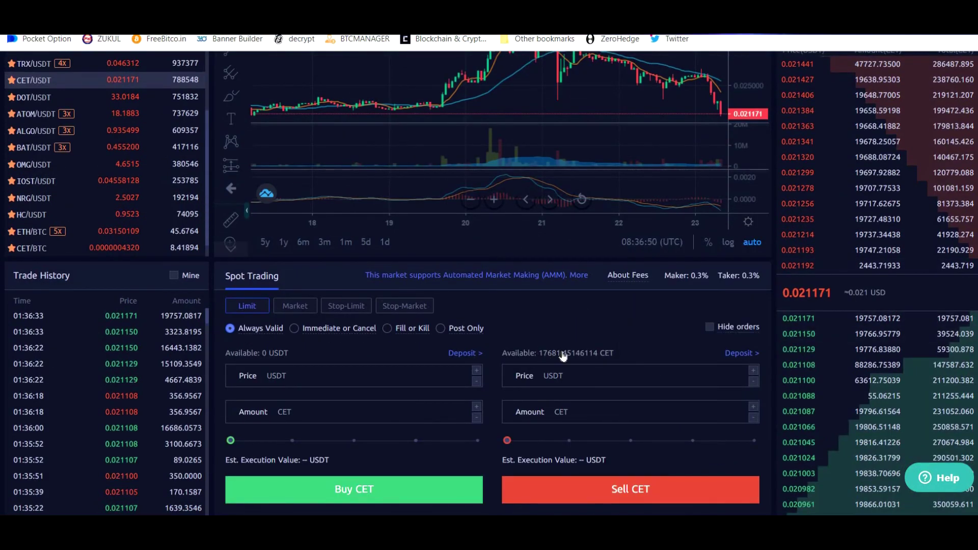
{"action": "left_click_drag", "start_coordinate": [564, 357], "coordinate": [565, 357]}
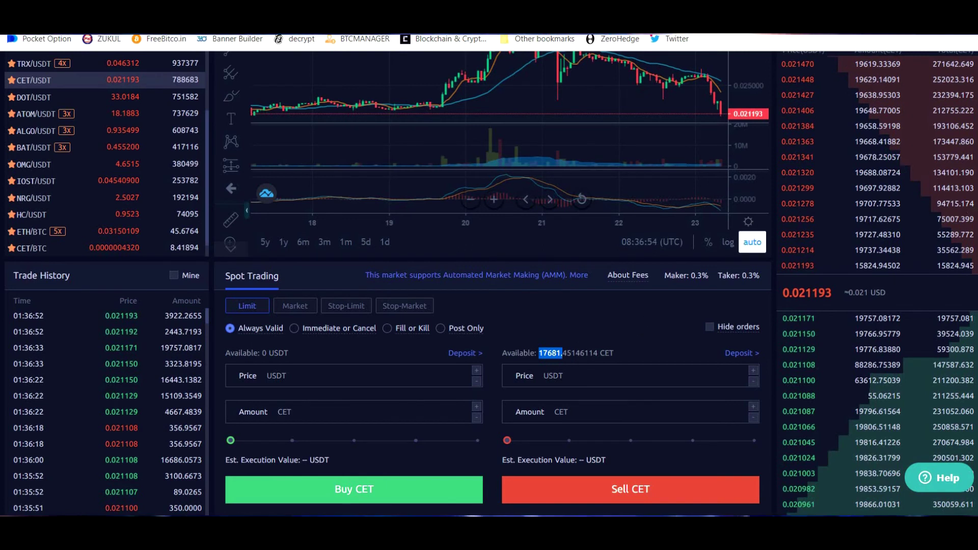
{"action": "mouse_move", "coordinate": [871, 172]}
{"action": "scroll", "coordinate": [489, 306], "scroll_direction": "up", "scroll_amount": 2}
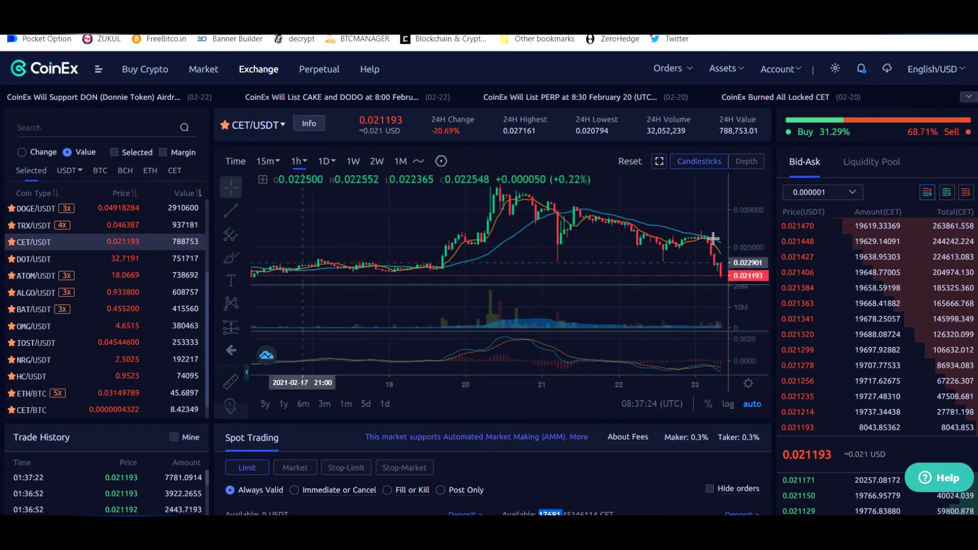
{"action": "scroll", "coordinate": [692, 261], "scroll_direction": "up", "scroll_amount": 2}
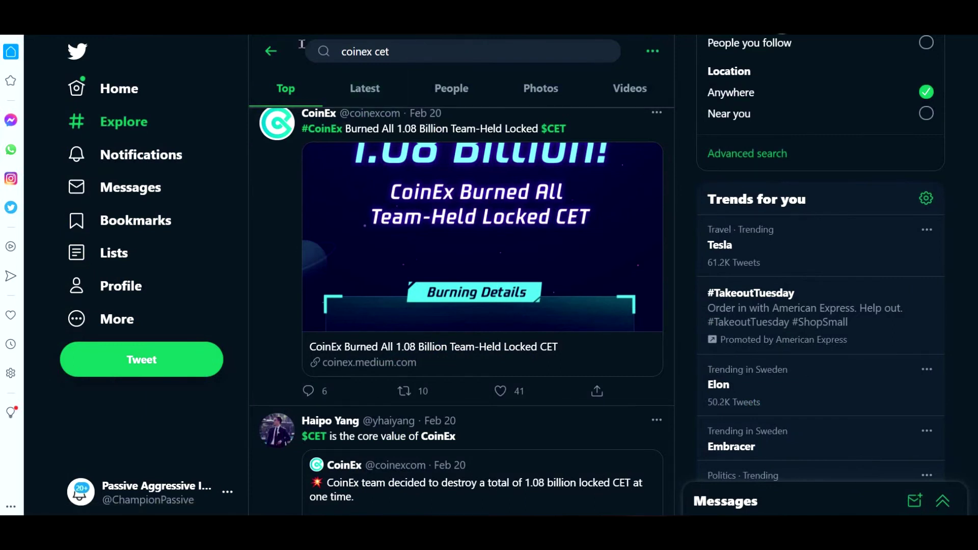
Replace the 'coinex cet' query with 'eth kraken' and run the search.
{"action": "left_click", "coordinate": [448, 51]}
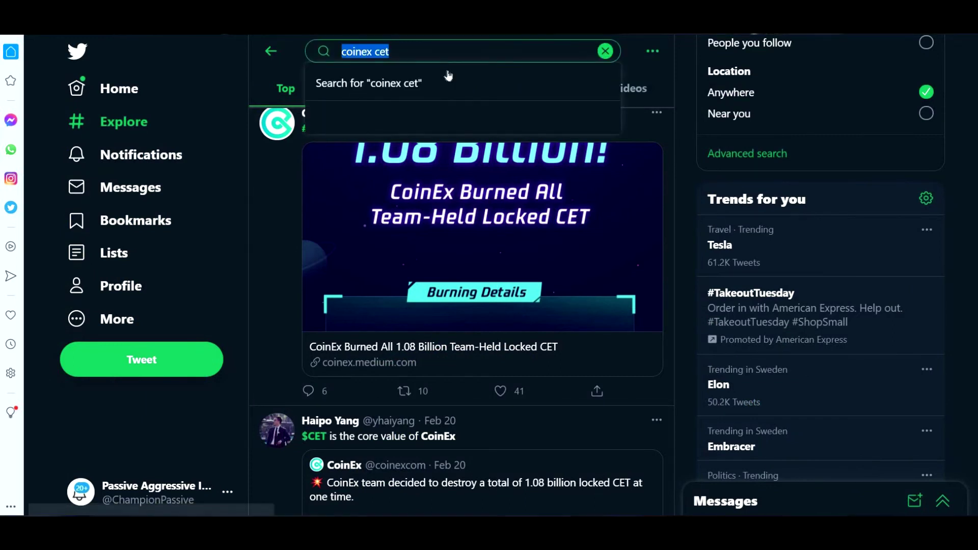
{"action": "left_click", "coordinate": [449, 75]}
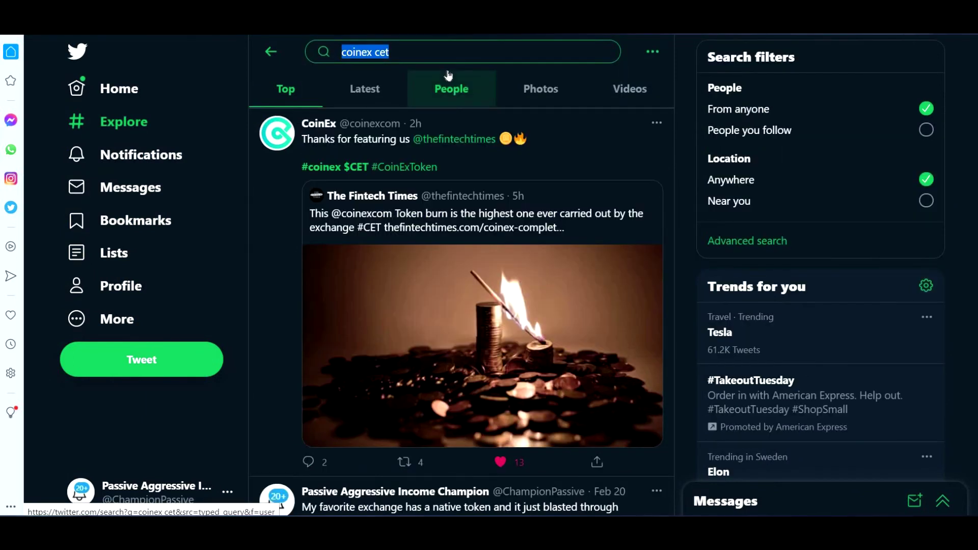
{"action": "type", "text": "eth"}
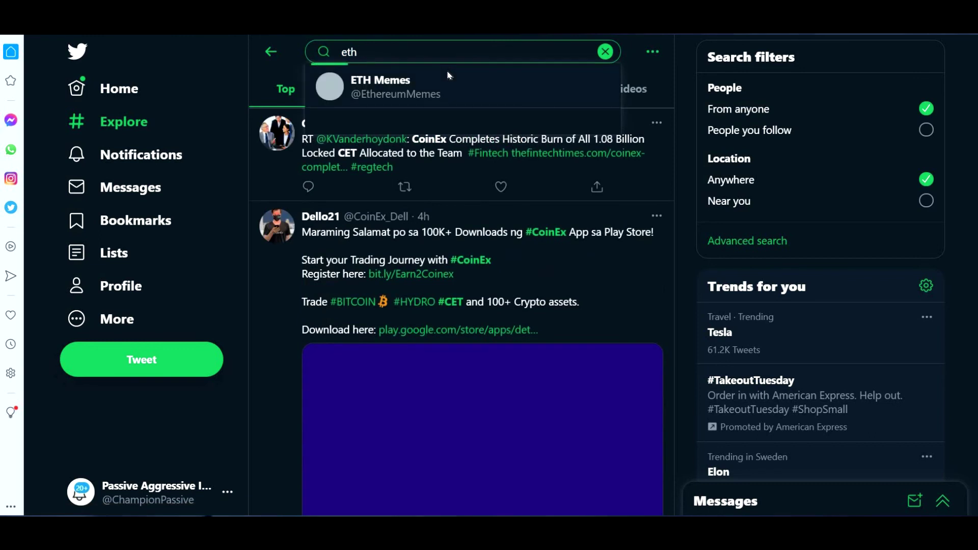
{"action": "type", "text": " kraken"}
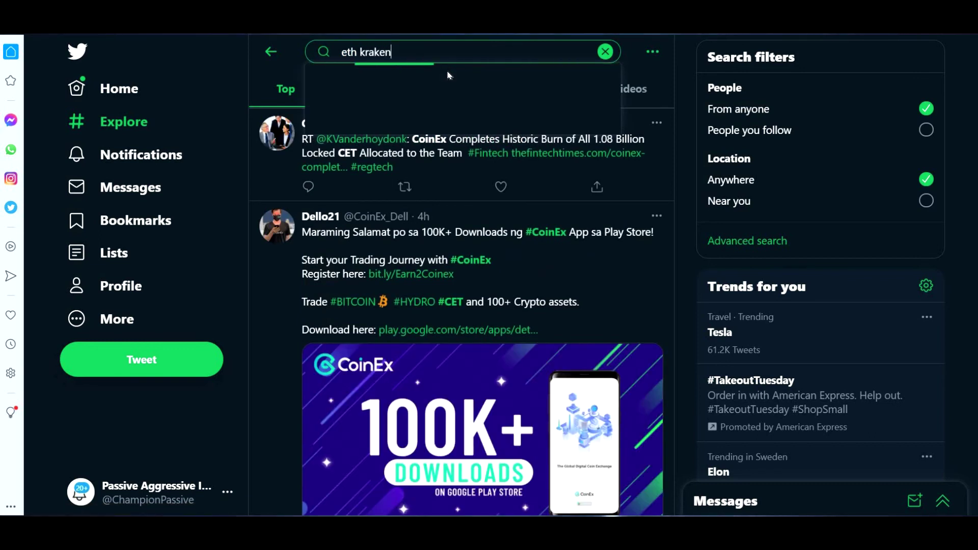
{"action": "key", "text": "Return"}
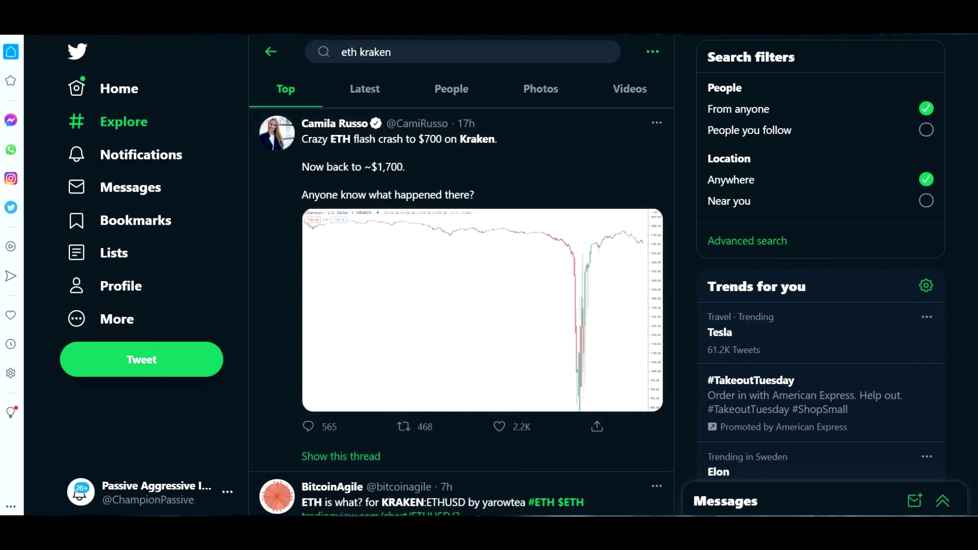
{"action": "scroll", "coordinate": [458, 306], "scroll_direction": "down", "scroll_amount": 1}
{"action": "scroll", "coordinate": [458, 305], "scroll_direction": "down", "scroll_amount": 2}
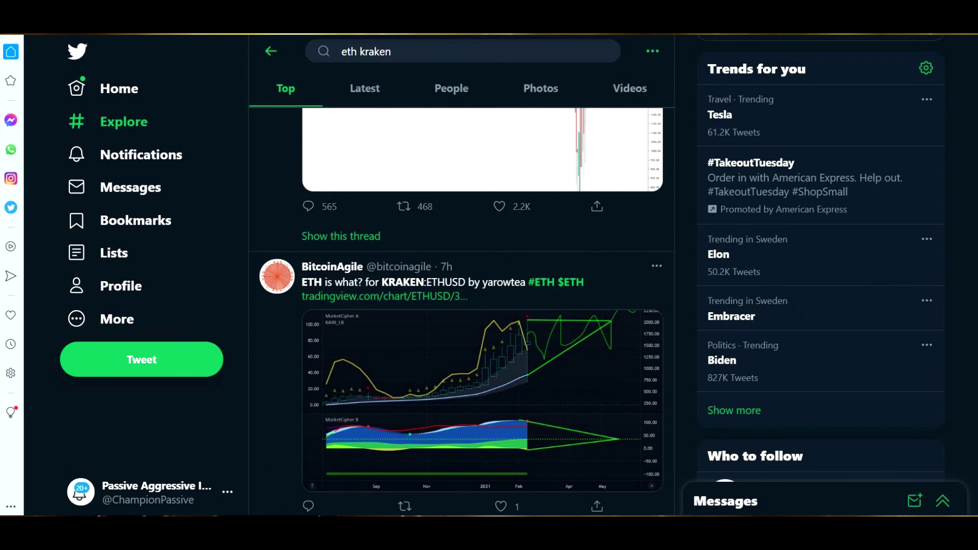
{"action": "scroll", "coordinate": [458, 306], "scroll_direction": "down", "scroll_amount": 1}
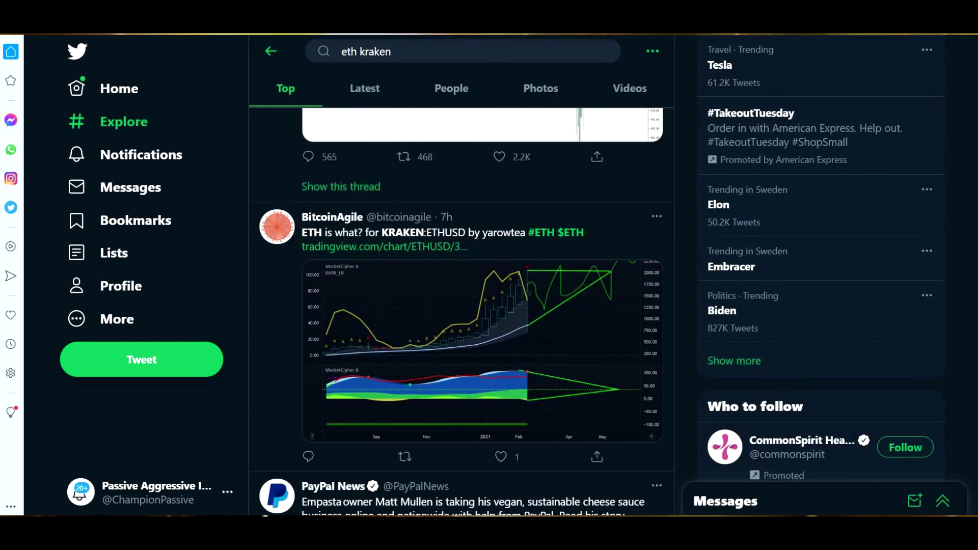
{"action": "scroll", "coordinate": [459, 306], "scroll_direction": "down", "scroll_amount": 1}
{"action": "scroll", "coordinate": [461, 306], "scroll_direction": "down", "scroll_amount": 1}
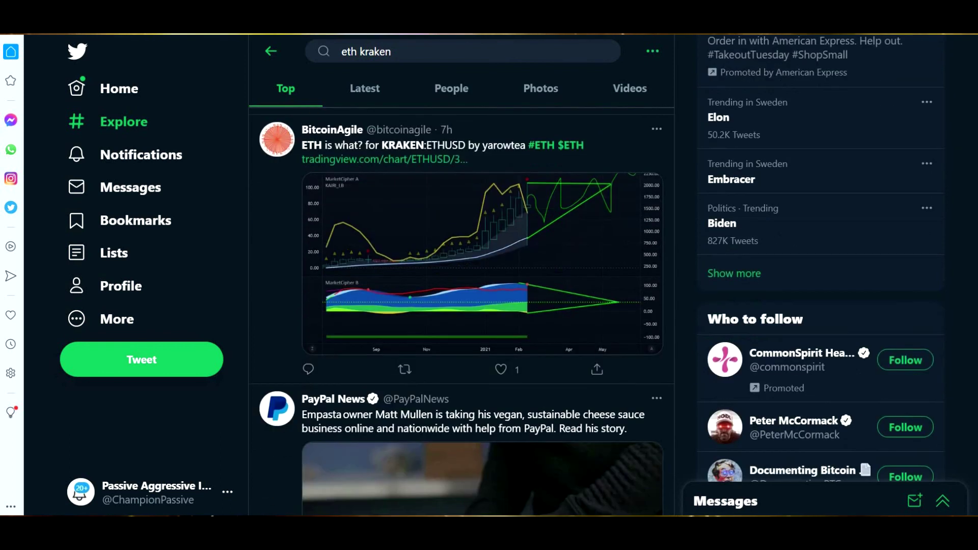
{"action": "scroll", "coordinate": [462, 306], "scroll_direction": "down", "scroll_amount": 2}
{"action": "scroll", "coordinate": [462, 306], "scroll_direction": "down", "scroll_amount": 1}
{"action": "scroll", "coordinate": [566, 286], "scroll_direction": "down", "scroll_amount": 2}
{"action": "scroll", "coordinate": [566, 287], "scroll_direction": "up", "scroll_amount": 1}
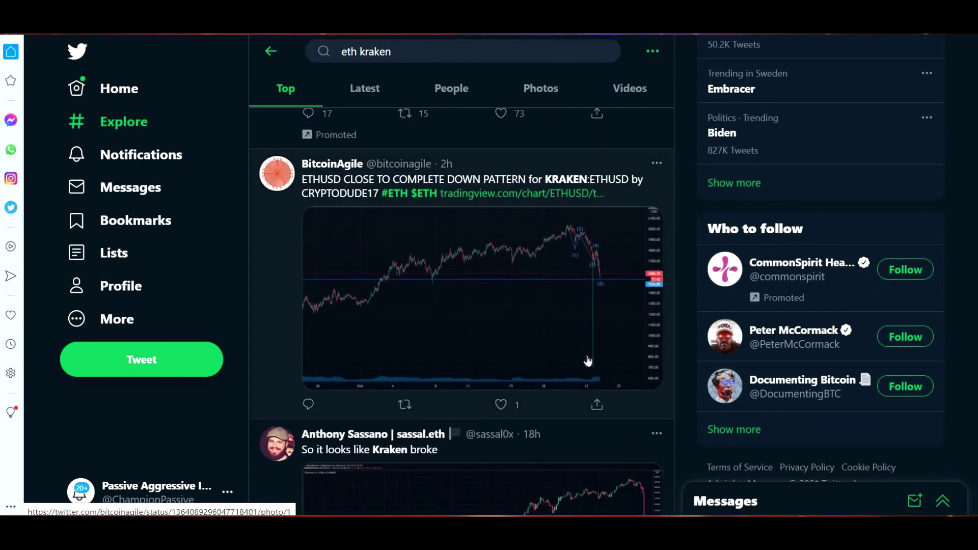
{"action": "scroll", "coordinate": [566, 286], "scroll_direction": "down", "scroll_amount": 2}
{"action": "scroll", "coordinate": [234, 270], "scroll_direction": "down", "scroll_amount": 2}
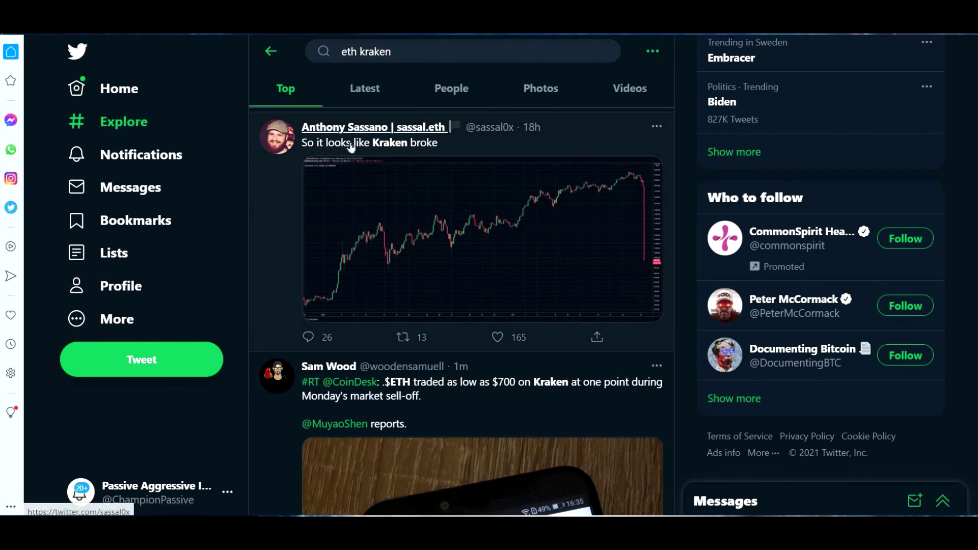
{"action": "scroll", "coordinate": [644, 275], "scroll_direction": "down", "scroll_amount": 4}
{"action": "scroll", "coordinate": [643, 276], "scroll_direction": "down", "scroll_amount": 2}
{"action": "scroll", "coordinate": [644, 275], "scroll_direction": "down", "scroll_amount": 1}
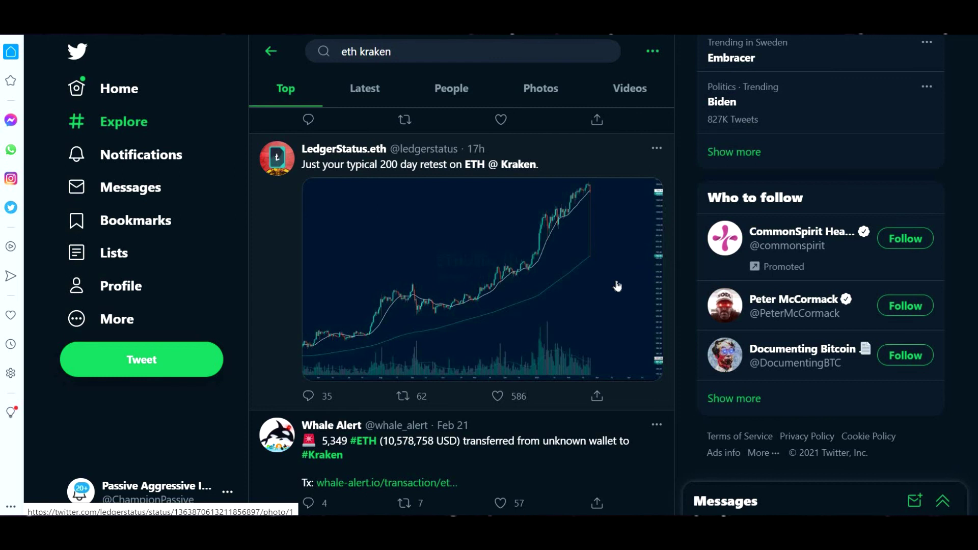
{"action": "scroll", "coordinate": [617, 286], "scroll_direction": "down", "scroll_amount": 3}
{"action": "scroll", "coordinate": [617, 286], "scroll_direction": "down", "scroll_amount": 1}
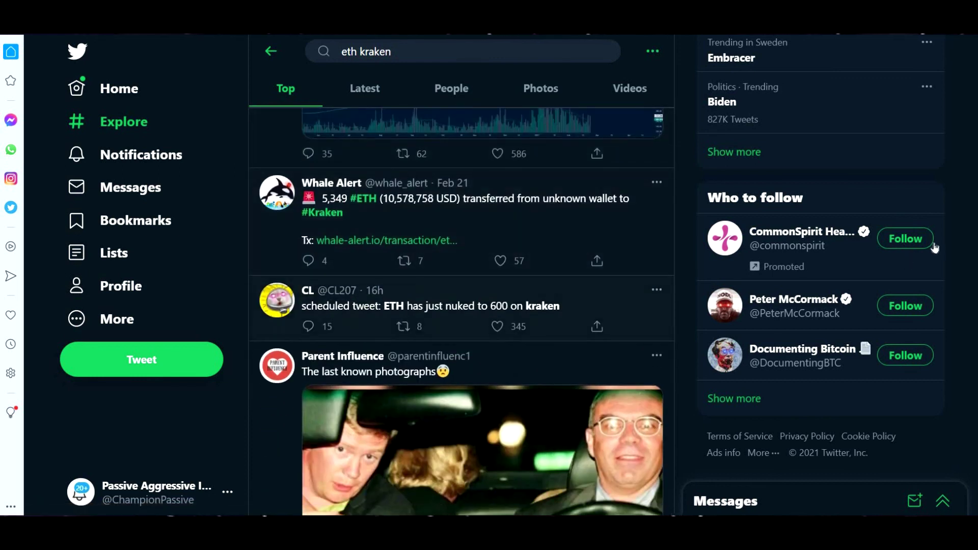
{"action": "key", "text": "F5"}
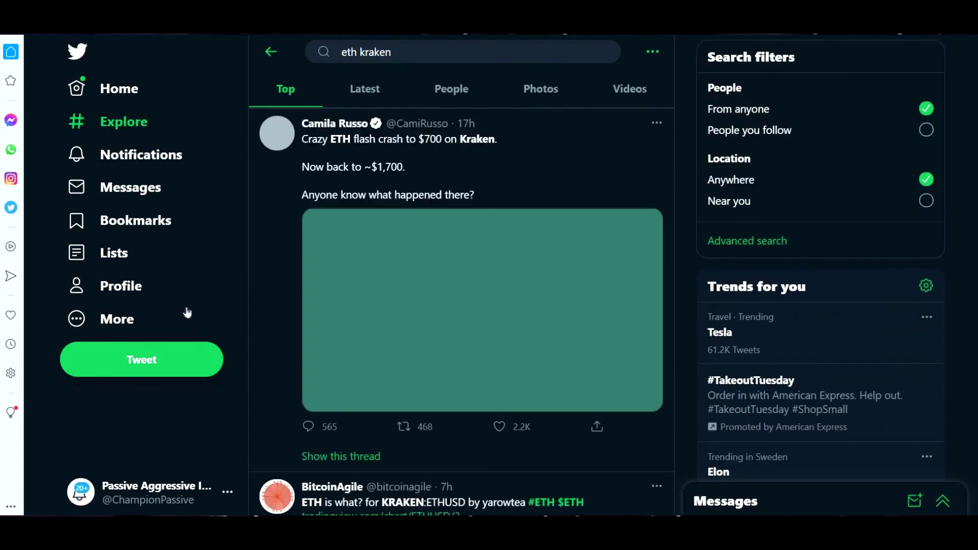